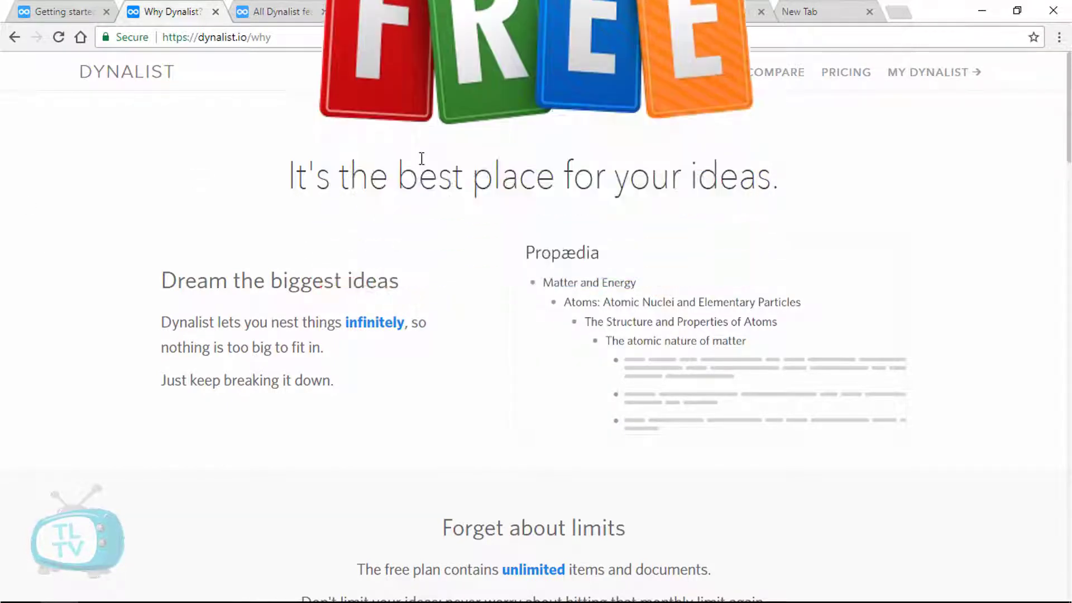
- Scroll through the #basics-filtered Getting started items to review them
scroll(481, 242, "down", 14)
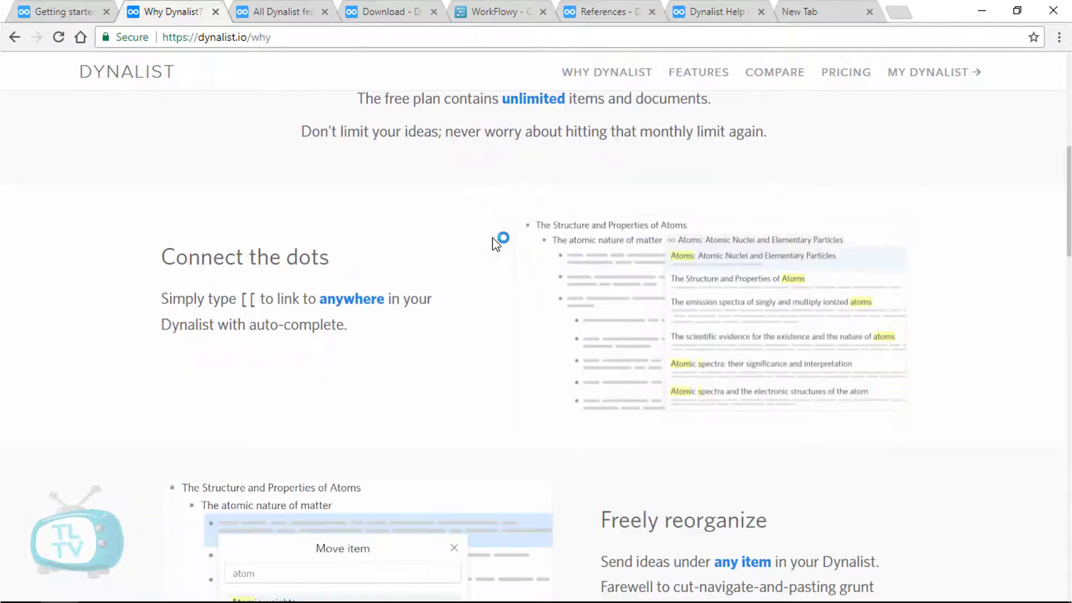
scroll(494, 238, "down", 1)
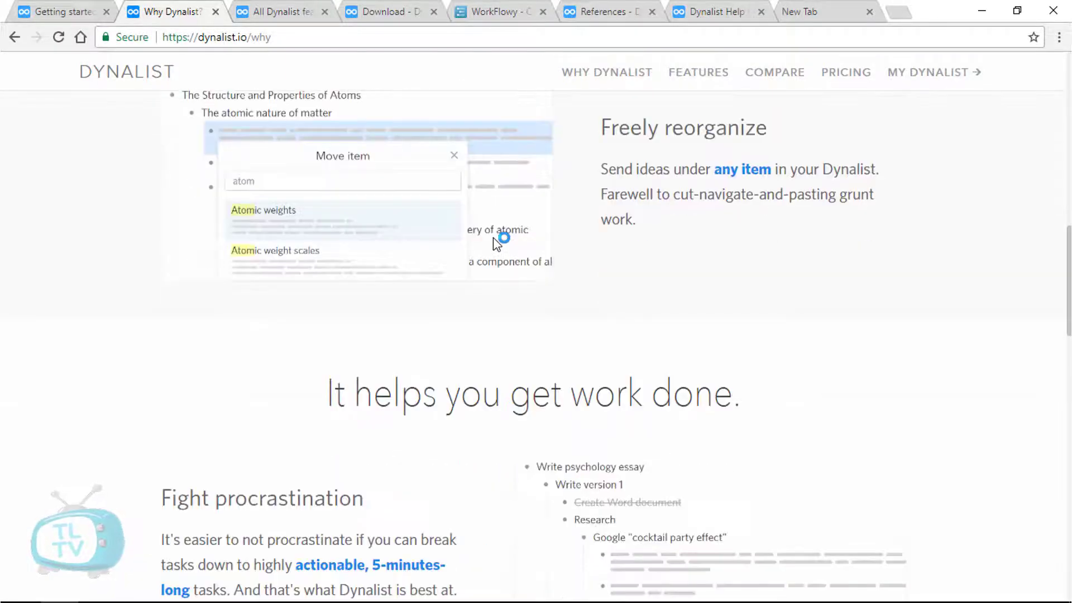
scroll(493, 238, "up", 20)
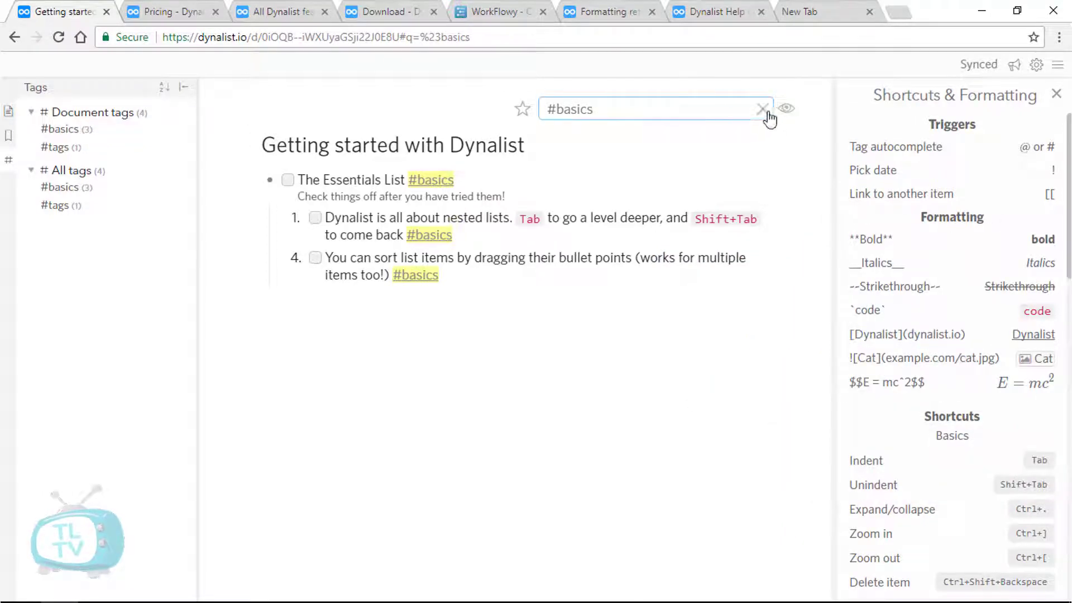
- Switch the side pane from Tags to My files, then view the feature list and download pages
left_click(8, 111)
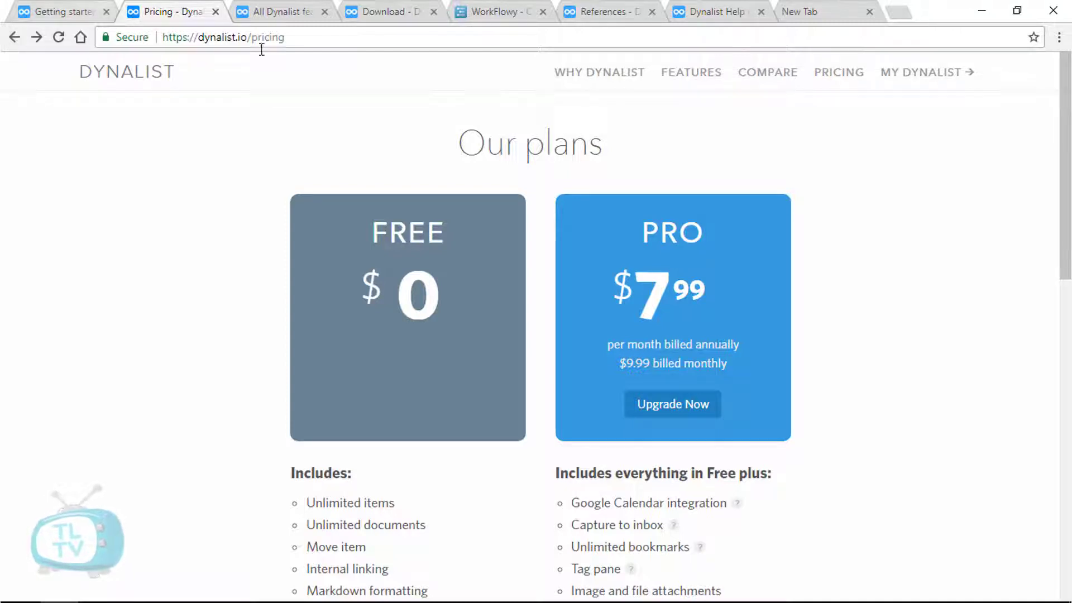
left_click(294, 13)
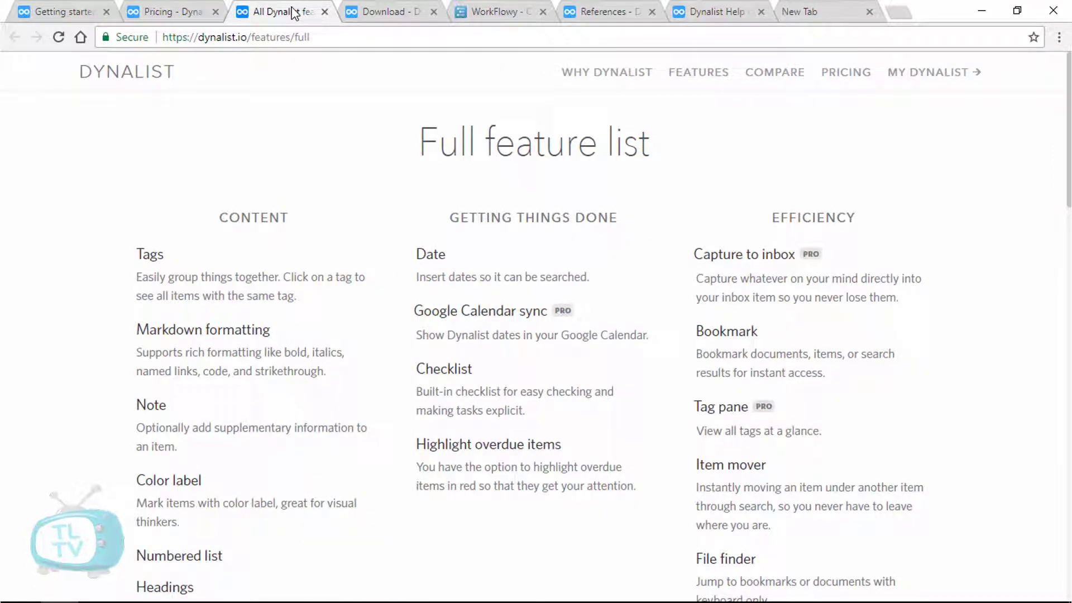
left_click(390, 10)
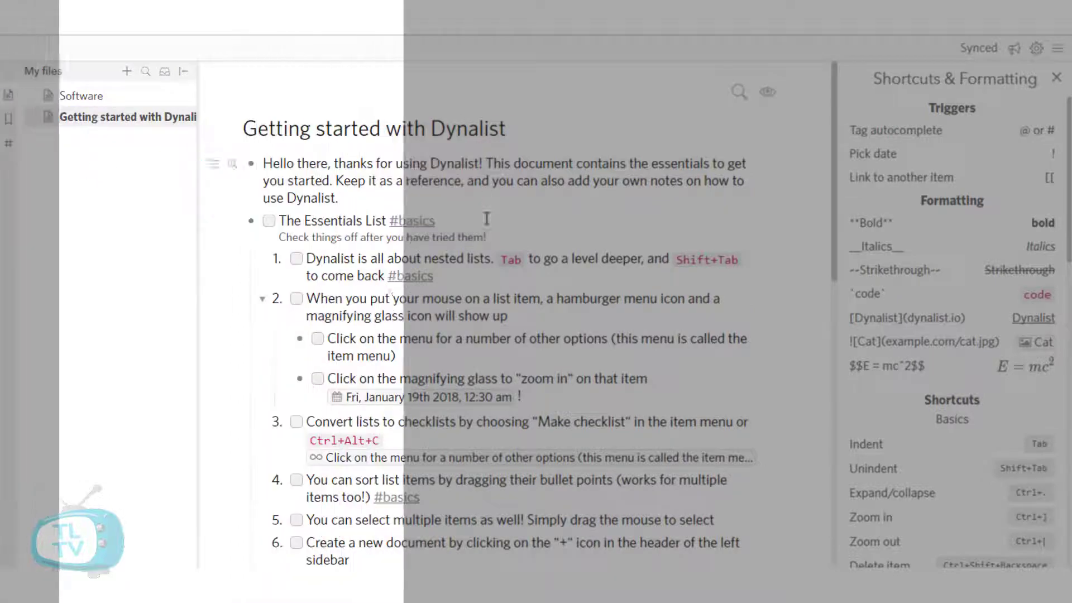
- Close the Shortcuts & Formatting reference panel
scroll(538, 196, "down", 5)
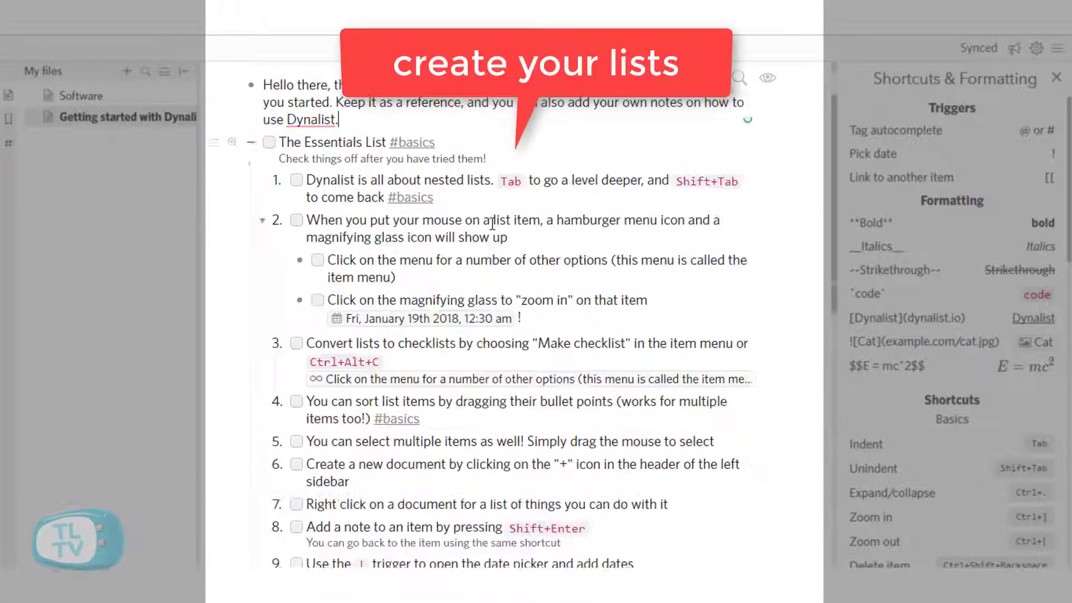
scroll(491, 223, "up", 5)
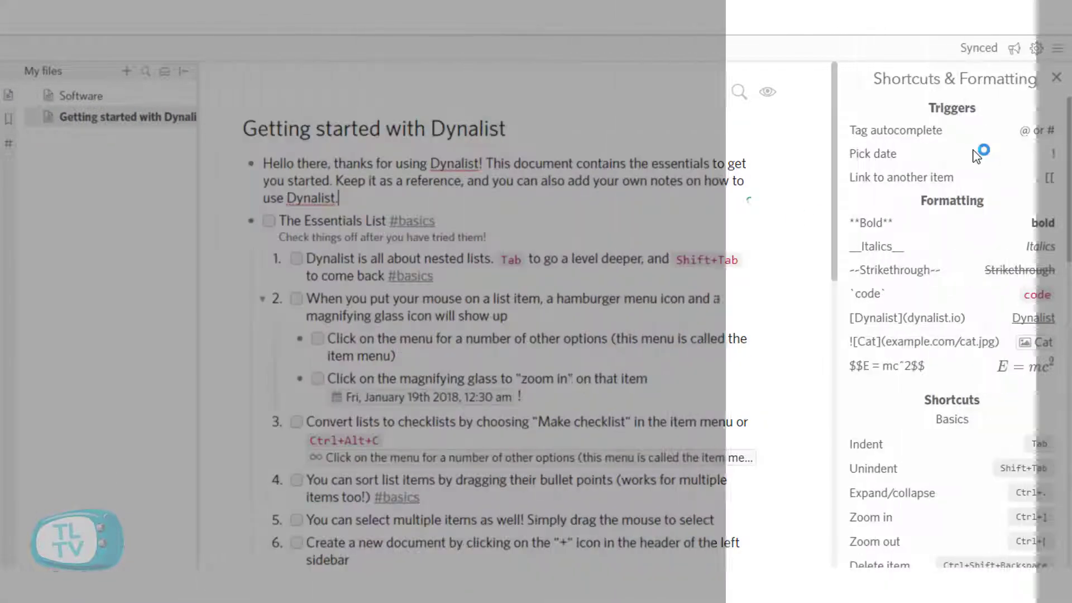
scroll(947, 343, "down", 4)
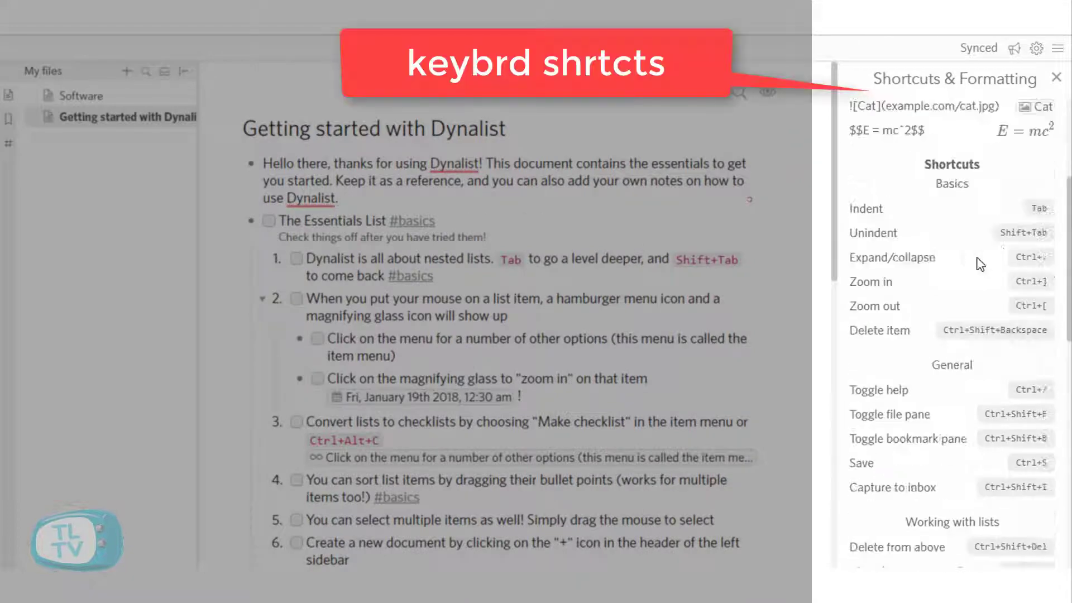
scroll(977, 240, "up", 4)
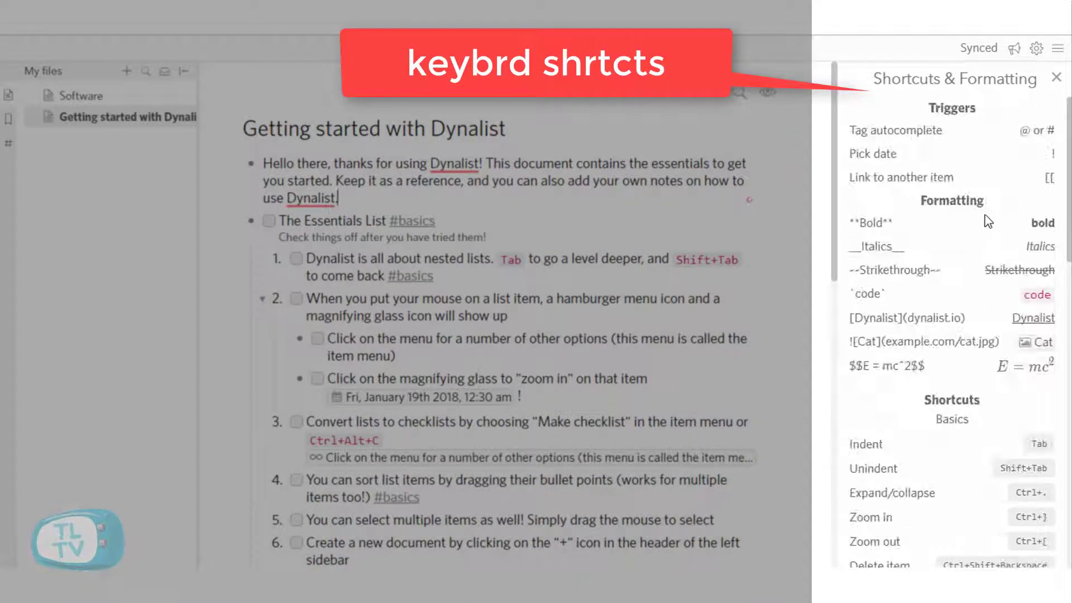
left_click(1055, 83)
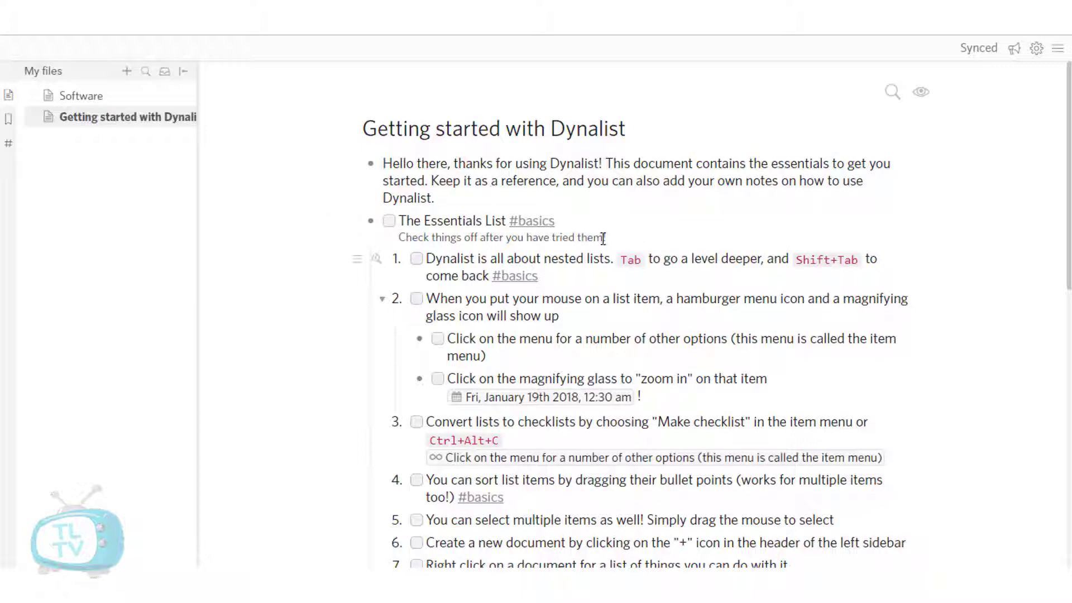
- Collapse the file list sidebar, then bring it back with Ctrl+Shift+F
left_click(186, 70)
scroll(555, 316, "down", 15)
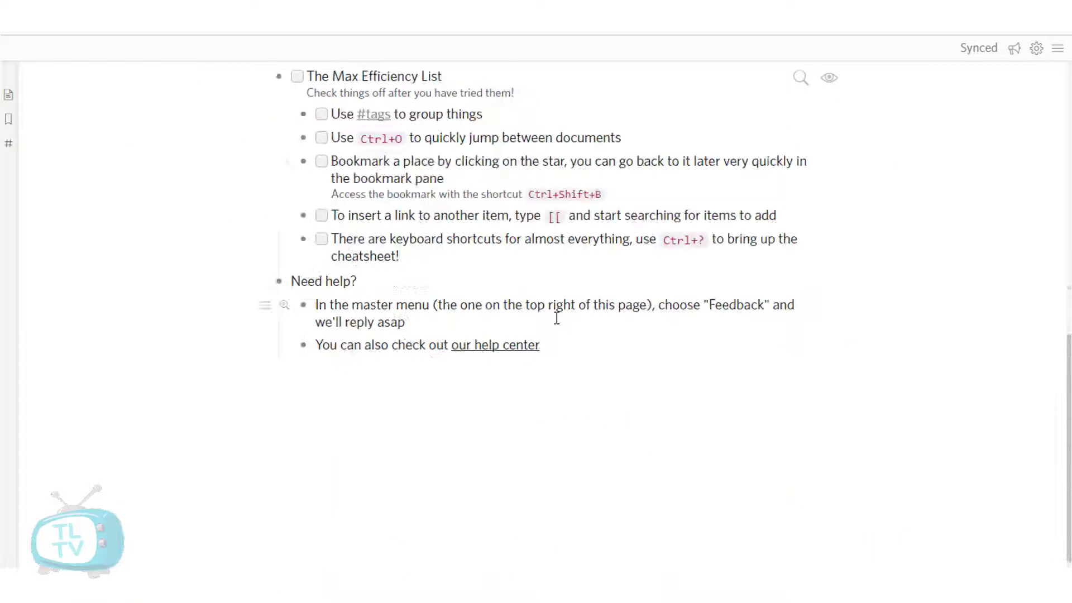
scroll(553, 311, "up", 14)
scroll(555, 296, "up", 1)
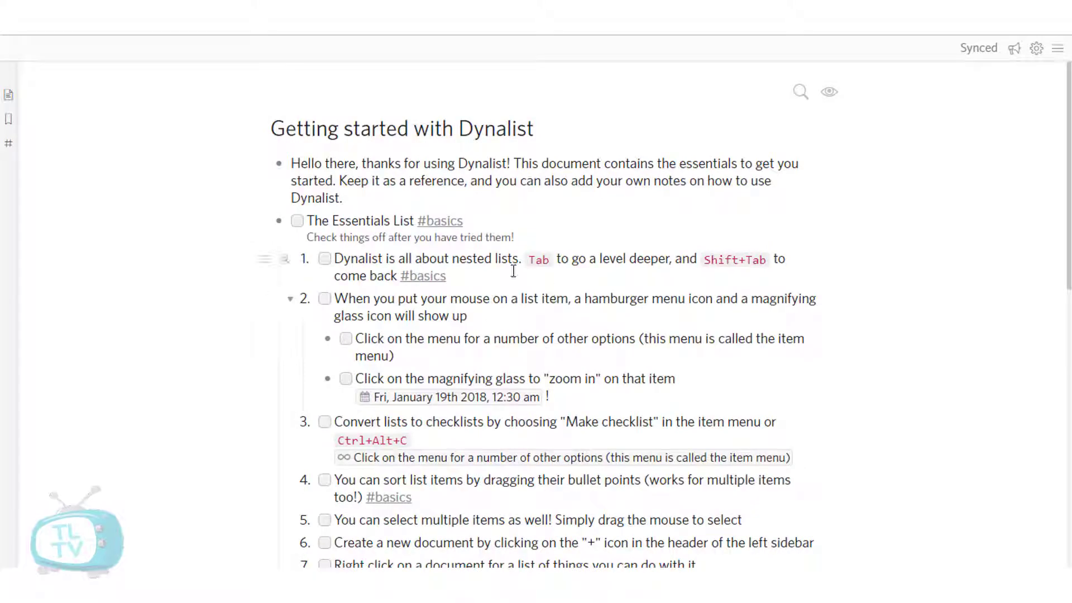
key("ctrl+shift+f")
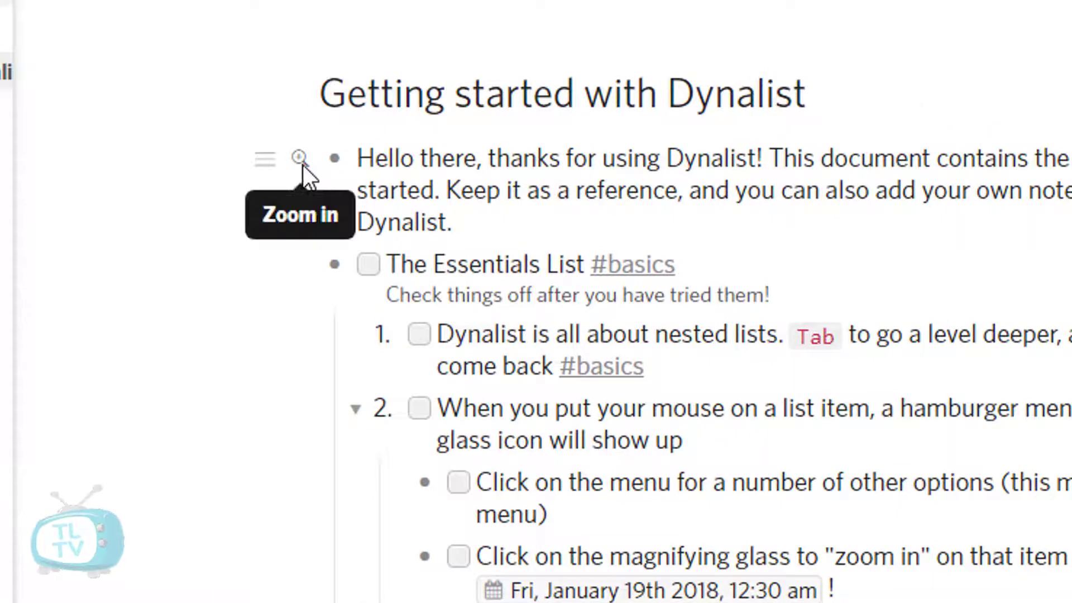
- Zoom into the welcome note, return to the full document, and open its actions menu
left_click(302, 164)
left_click(596, 267)
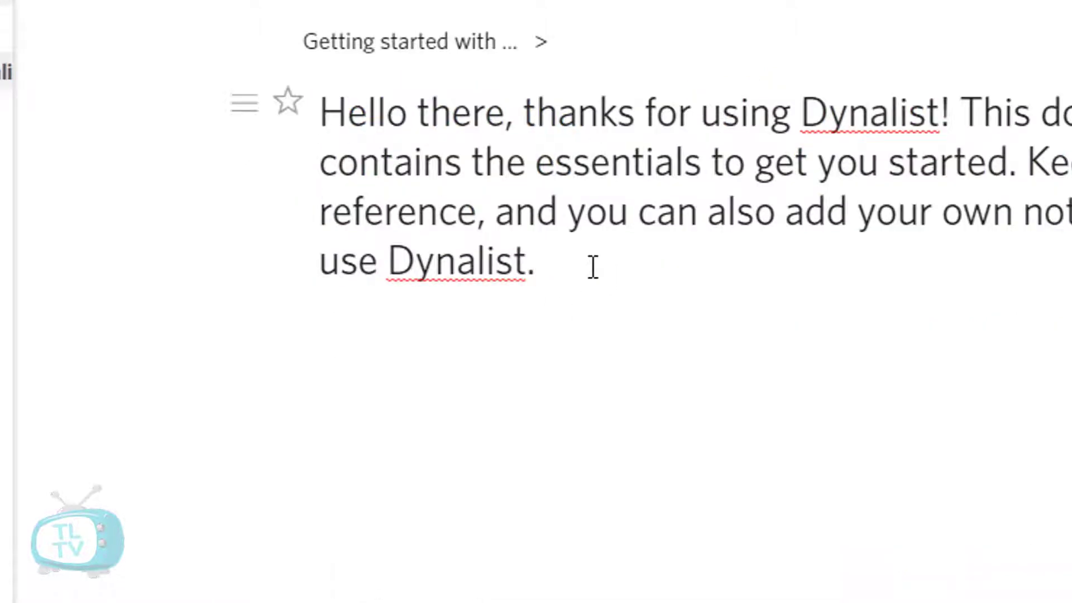
left_click(433, 44)
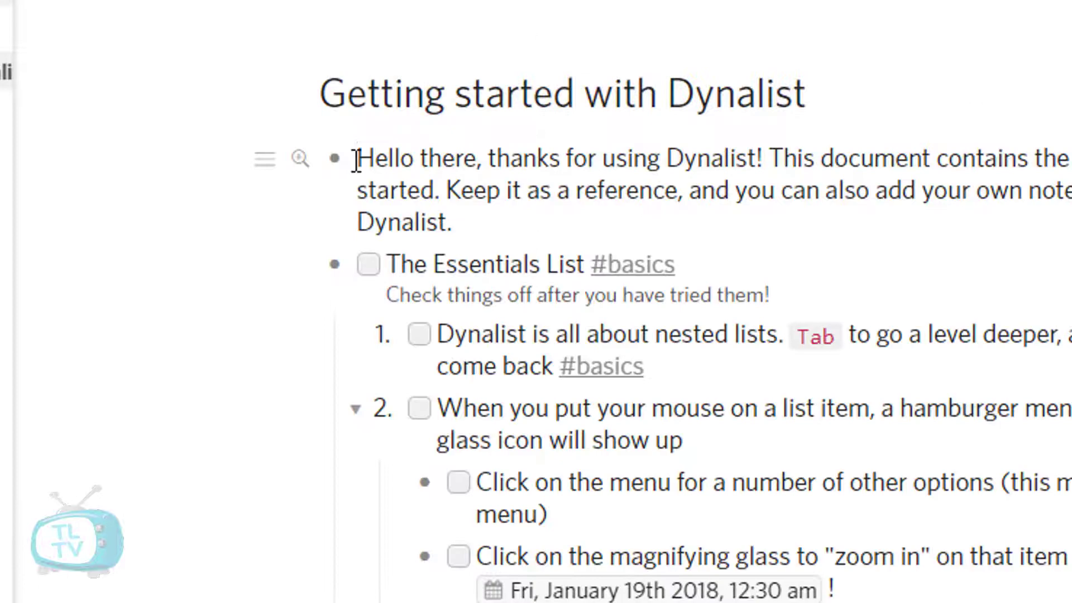
left_click(263, 161)
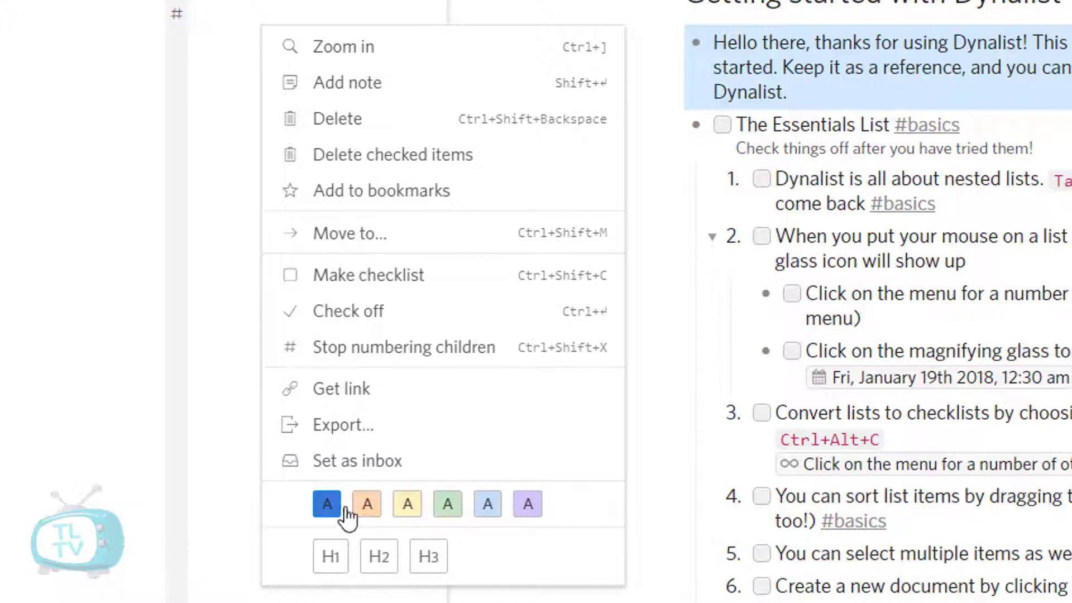
- Give item 1 a yellow colour label and turn the welcome note into a large heading
left_click(488, 505)
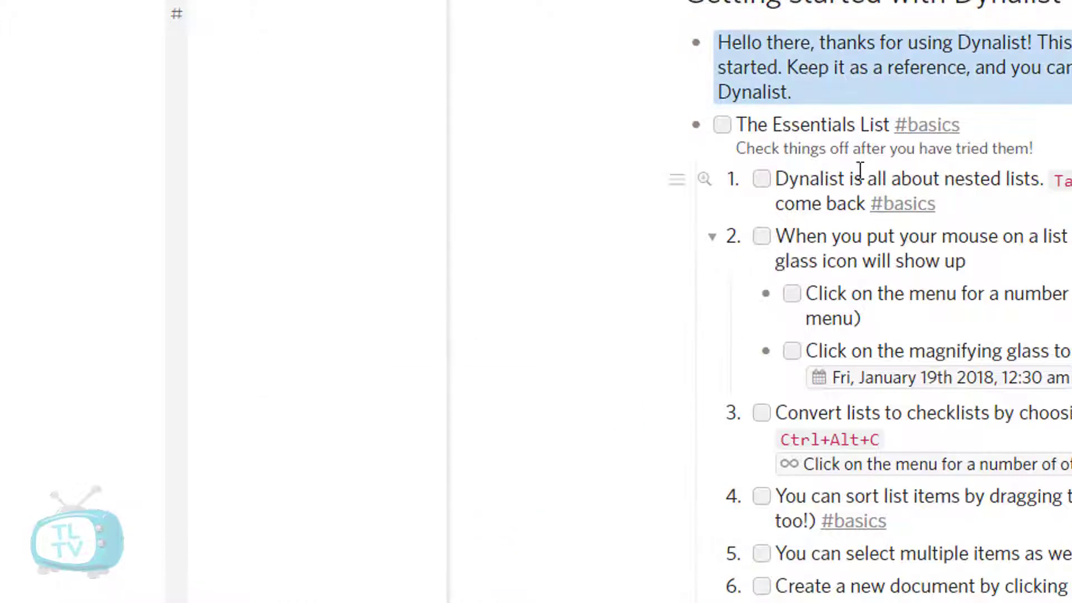
left_click(417, 244)
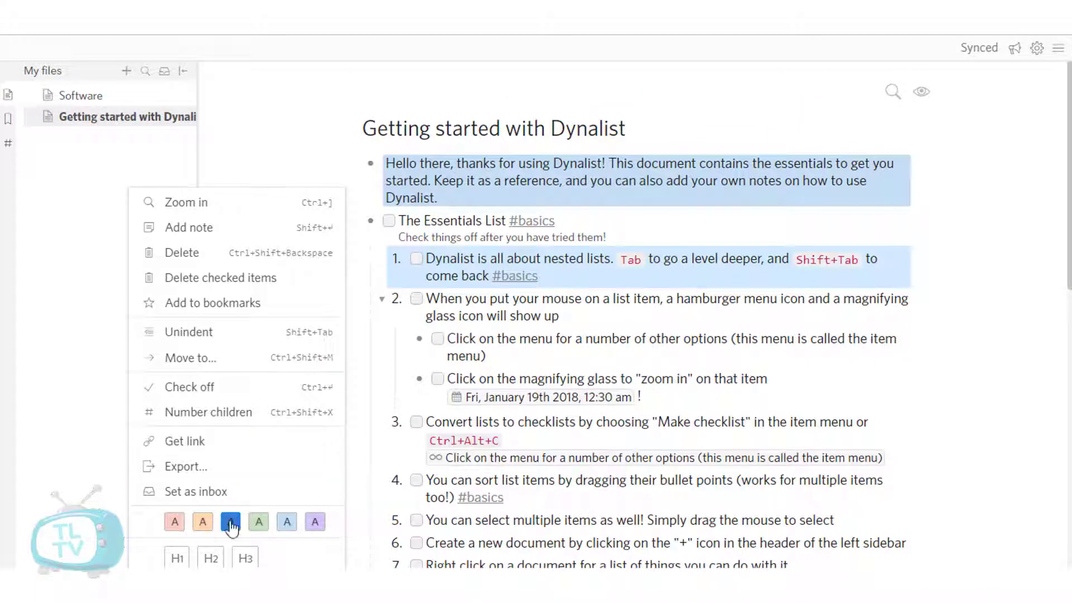
left_click(219, 492)
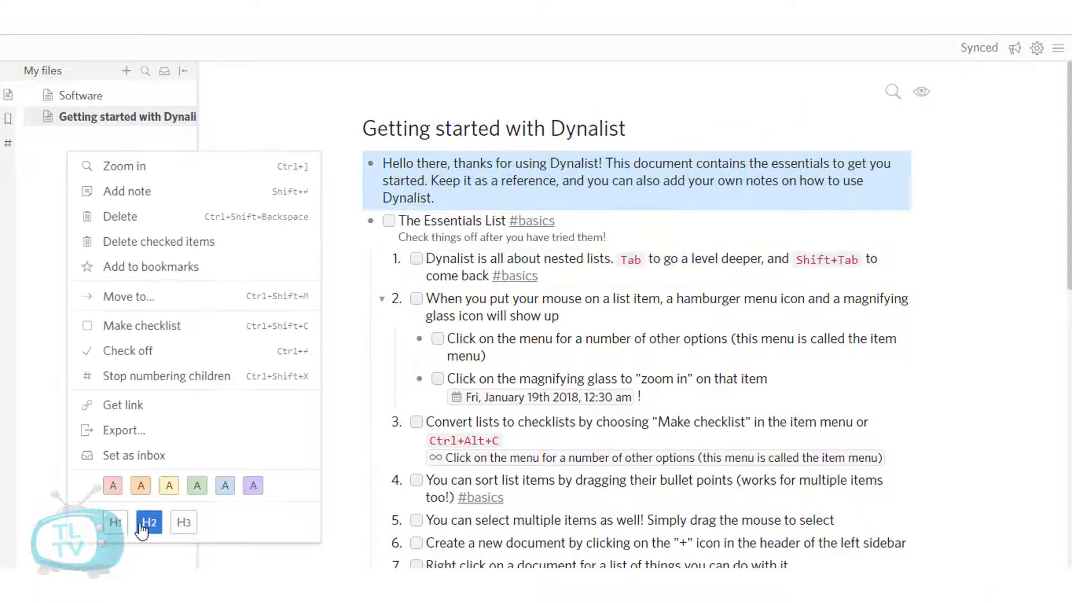
left_click(115, 527)
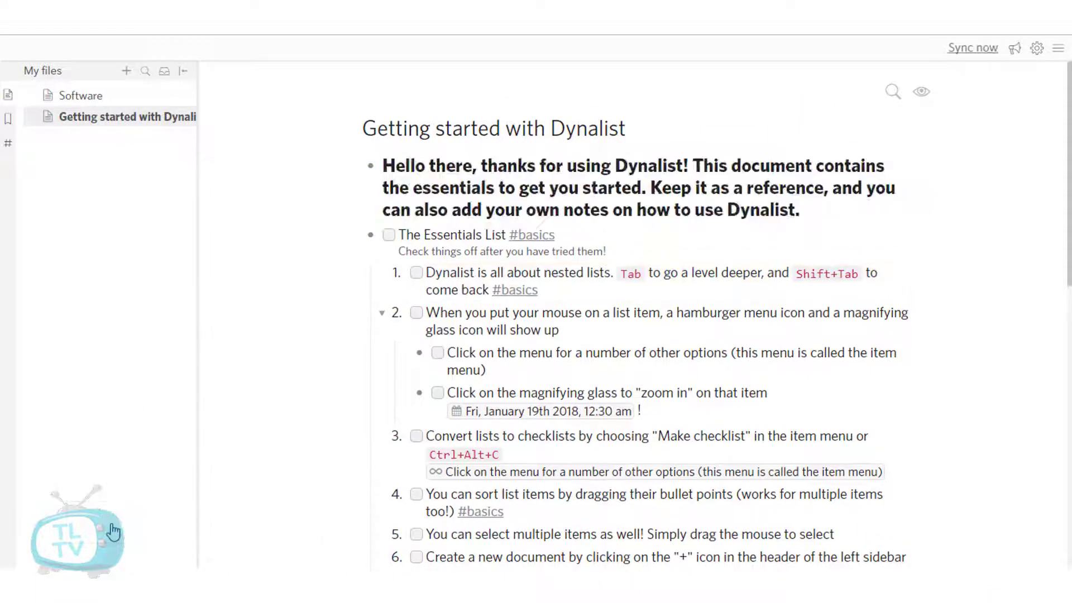
left_click(332, 166)
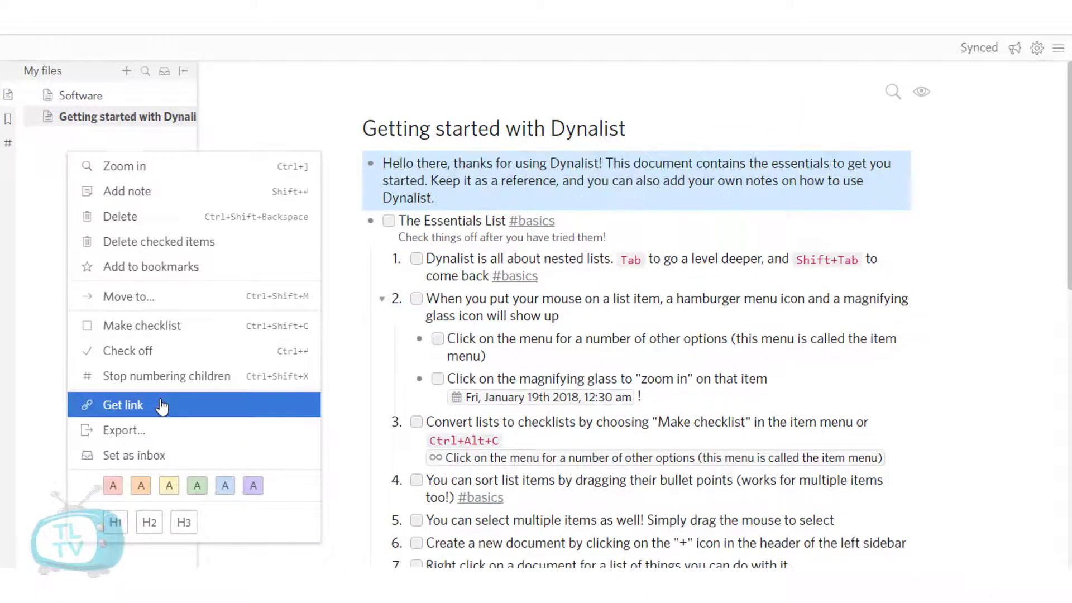
left_click(157, 406)
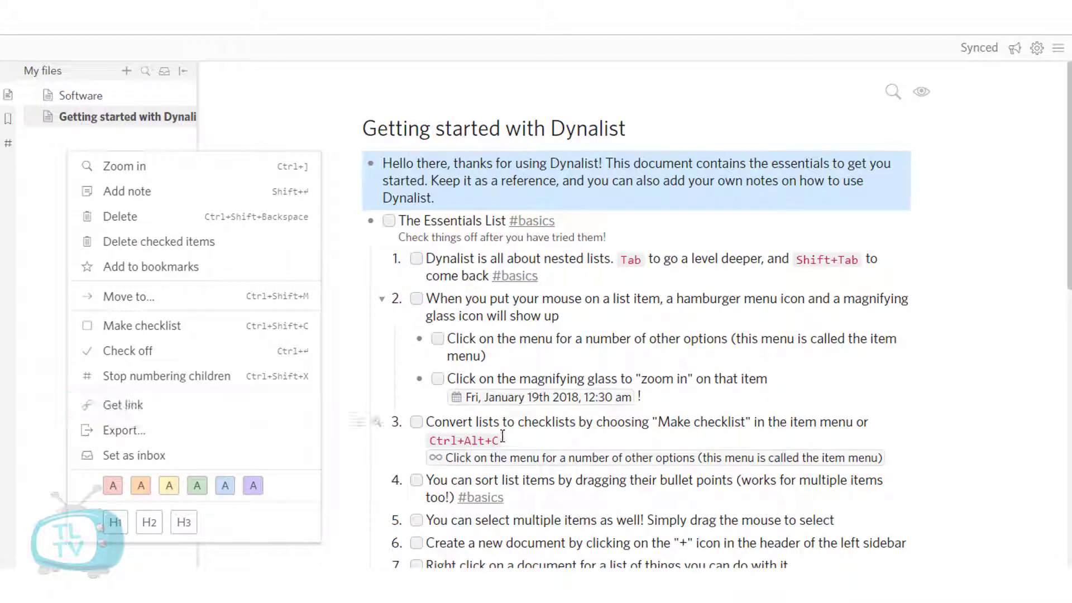
- Copy a link to item 3 and close the Get link to item dialog
left_click(444, 421)
left_click(357, 423)
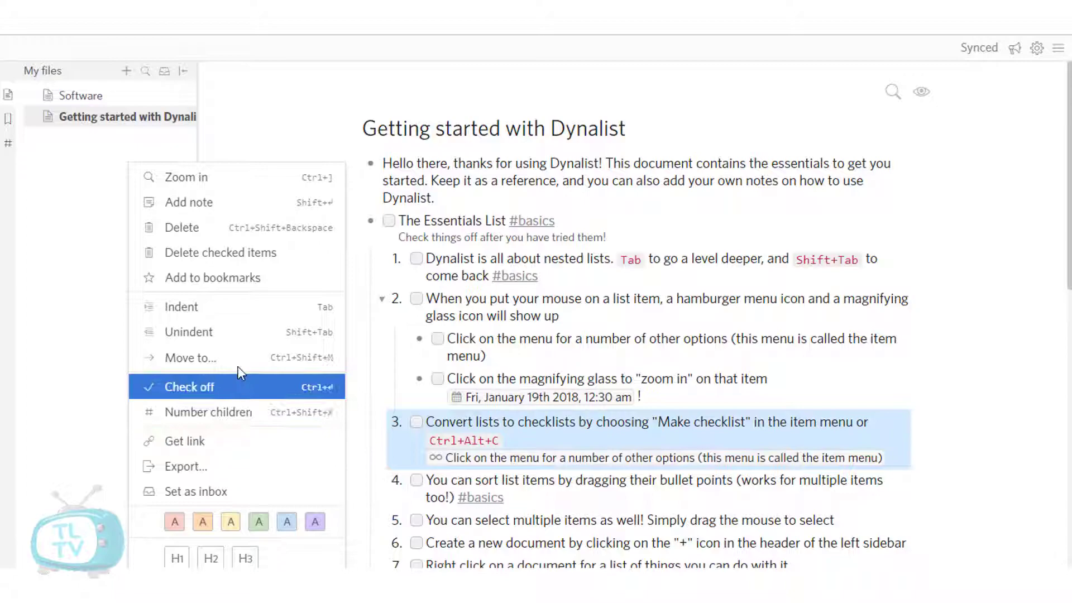
left_click(192, 441)
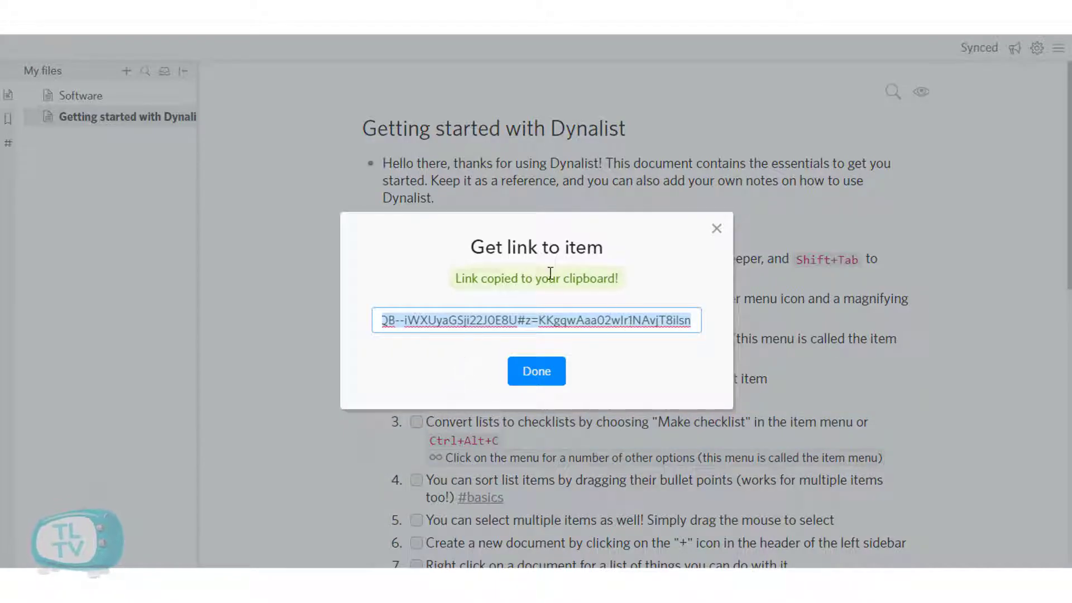
left_click(716, 232)
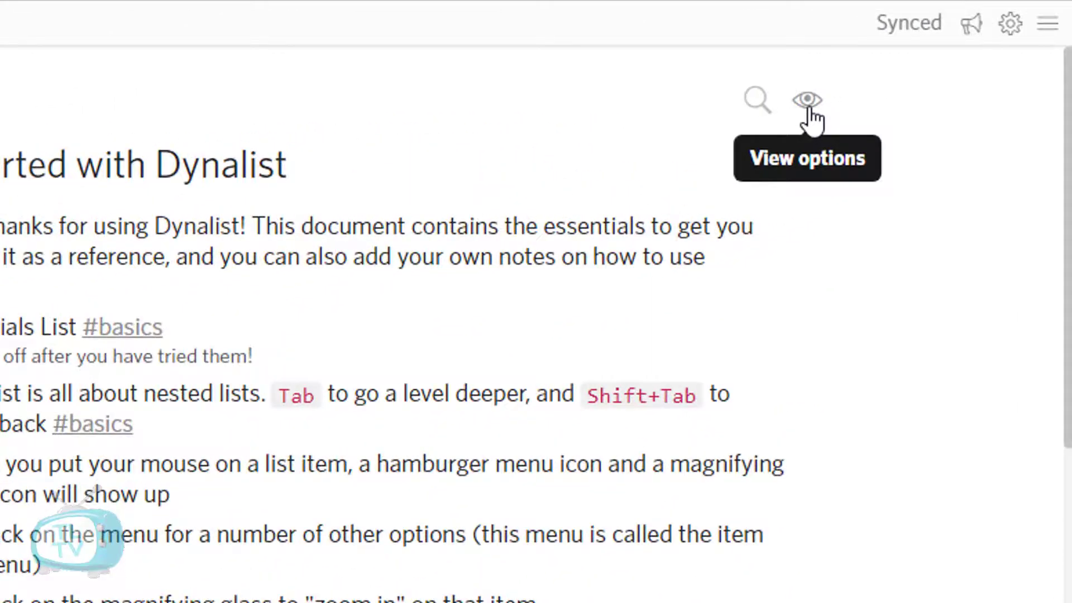
- Check off 'Dynalist is all about nested lists', toggling Checked items Hide/Show and ending on Show
left_click(808, 100)
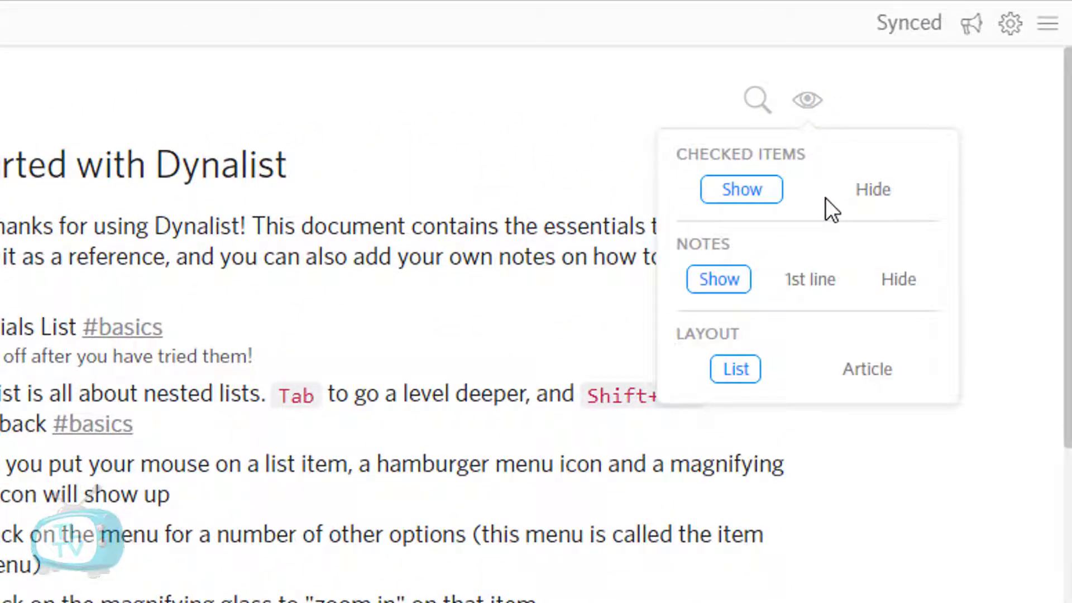
left_click(876, 192)
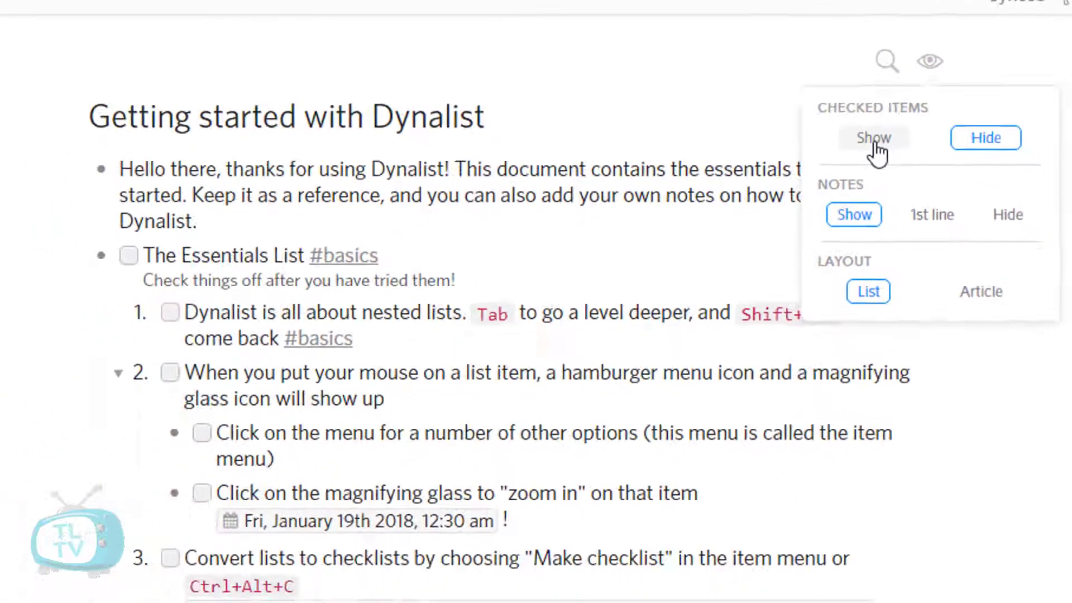
left_click(754, 190)
left_click(241, 289)
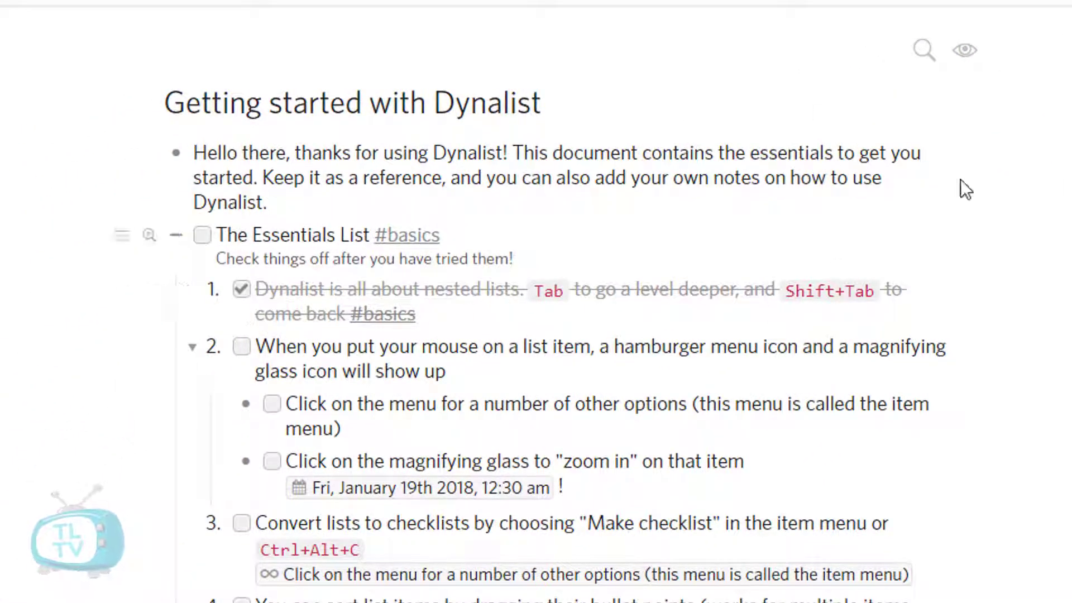
left_click(965, 56)
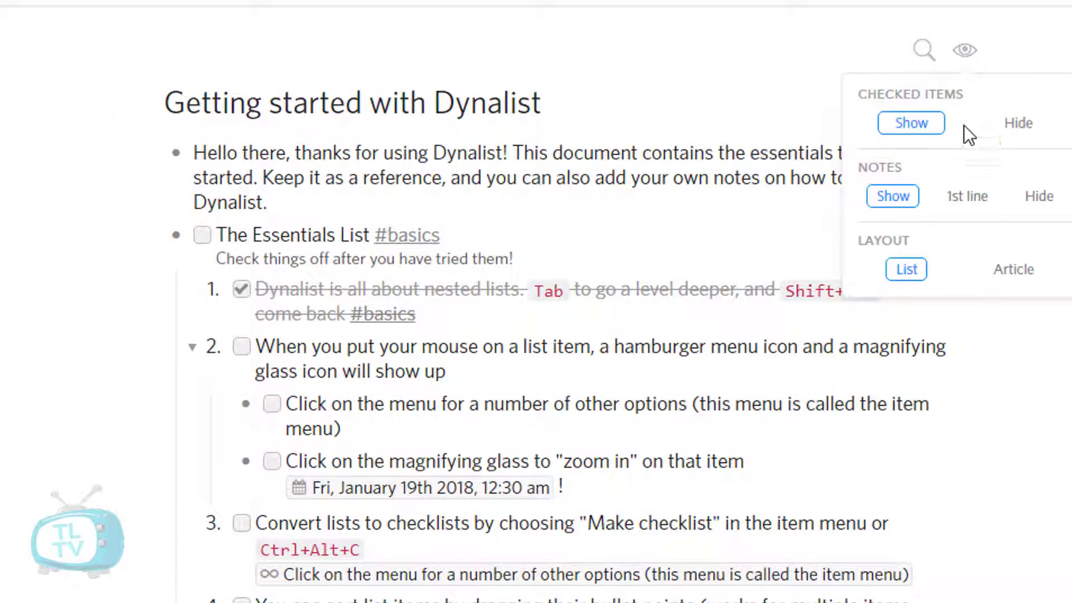
left_click(1018, 124)
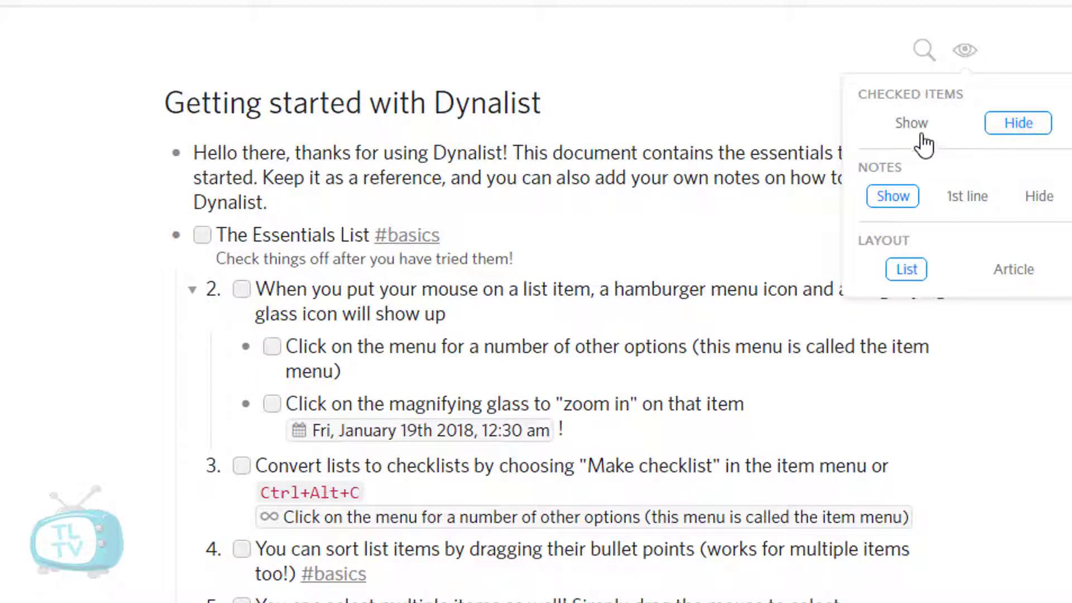
left_click(918, 124)
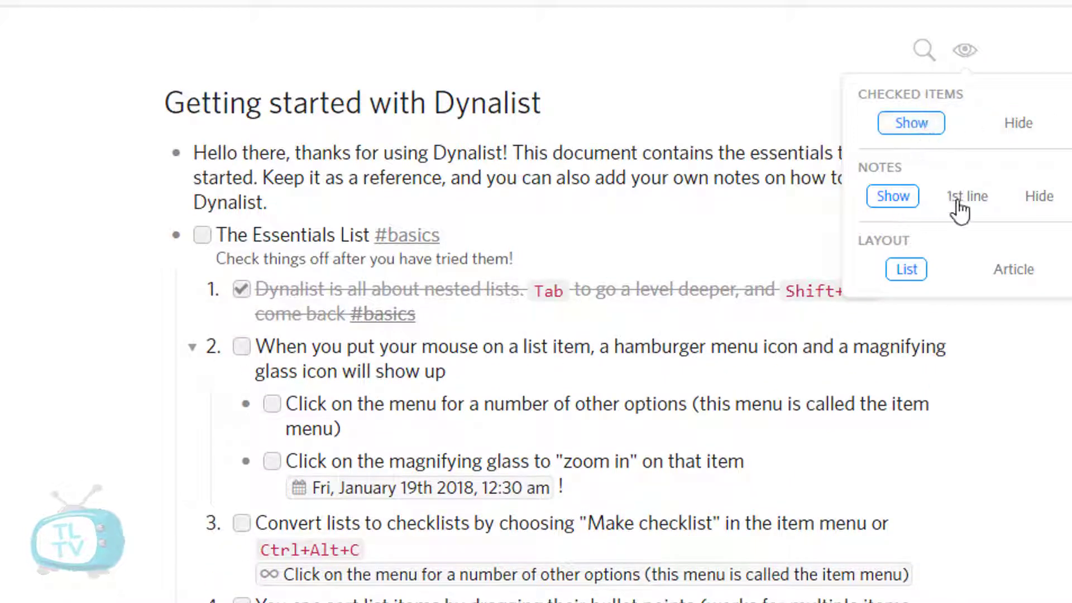
- Start a note under the welcome item and type 'and this is how we can add'
left_click(351, 239)
left_click(301, 202)
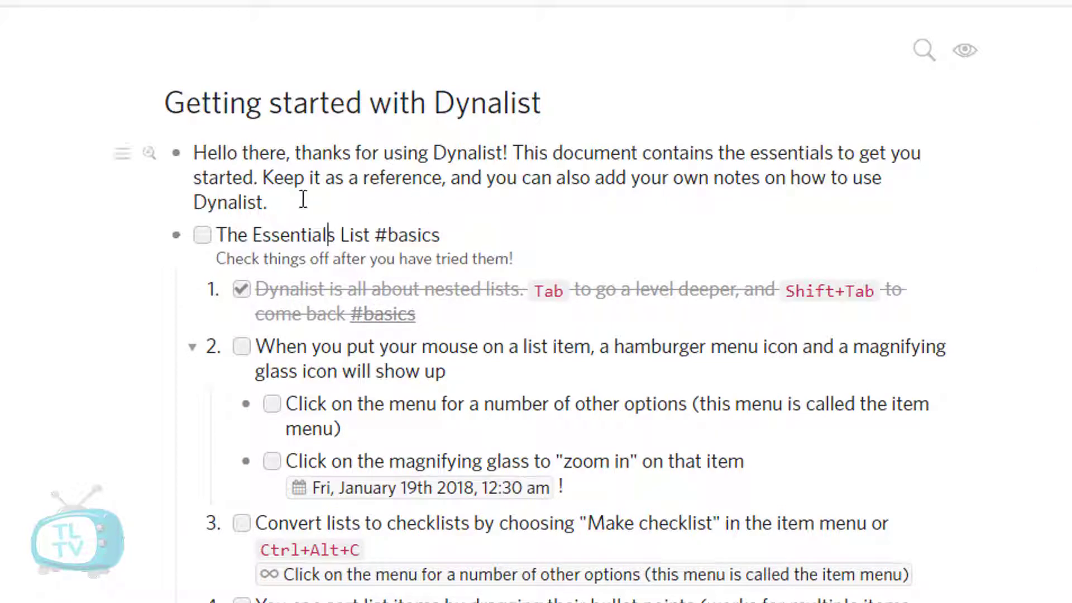
key("shift+Return")
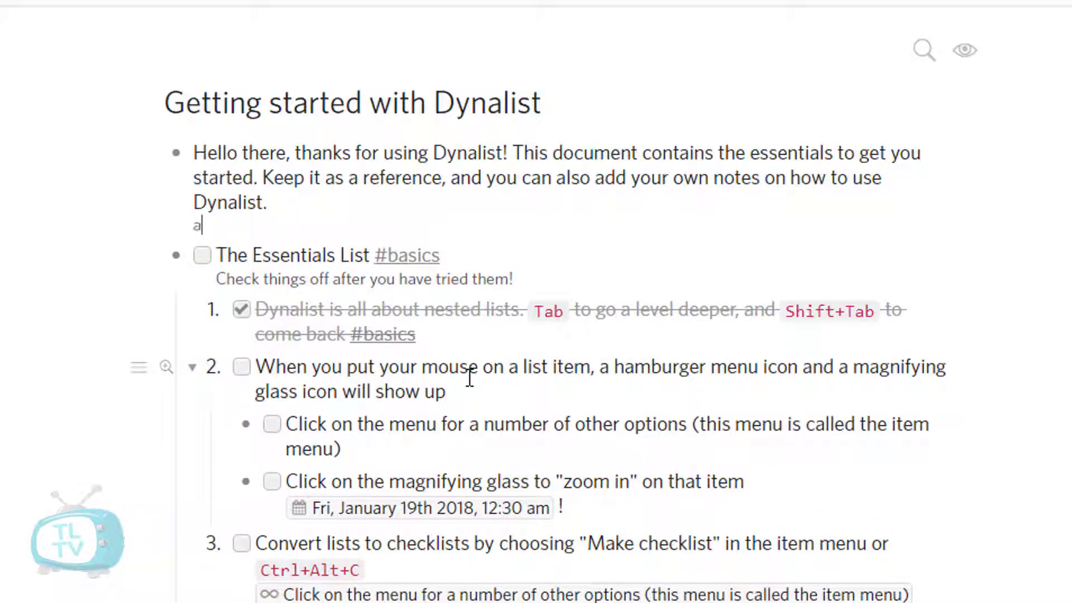
type("and this is how we can add notes.")
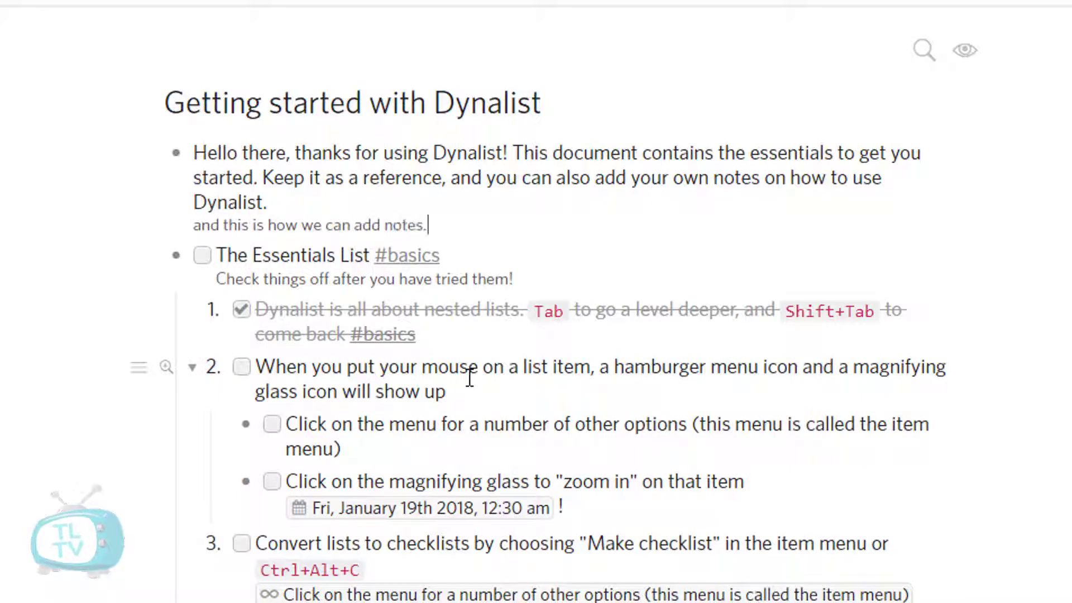
left_click(966, 52)
left_click(967, 197)
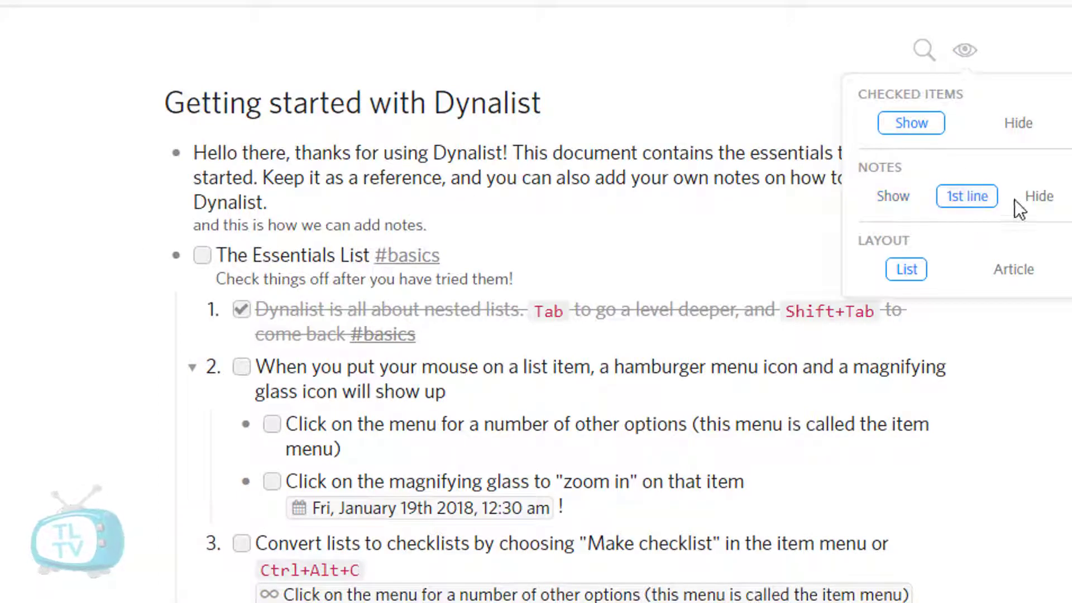
left_click(1037, 197)
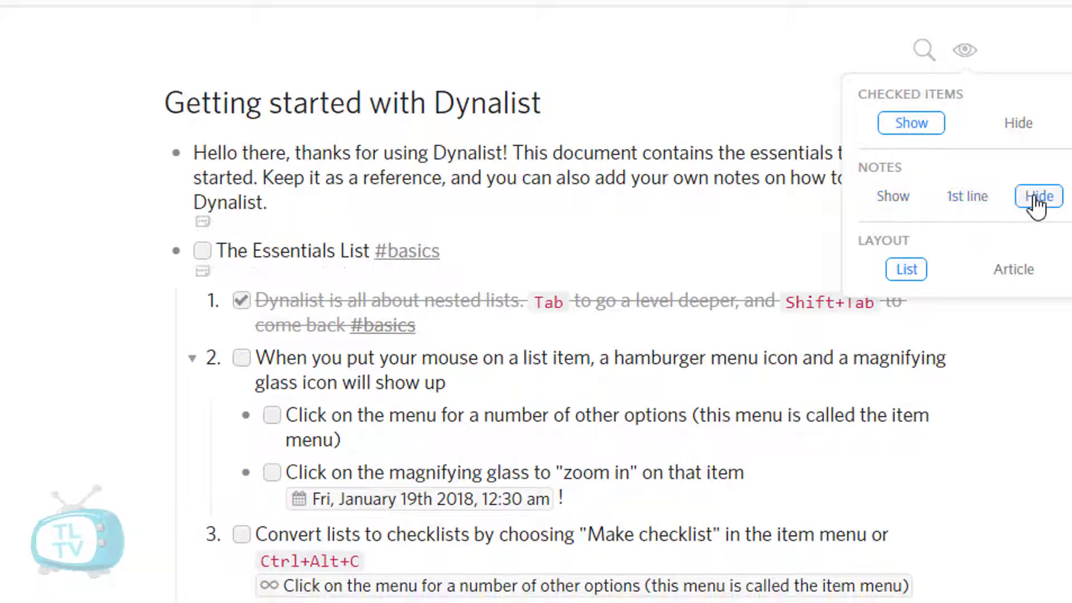
left_click(893, 196)
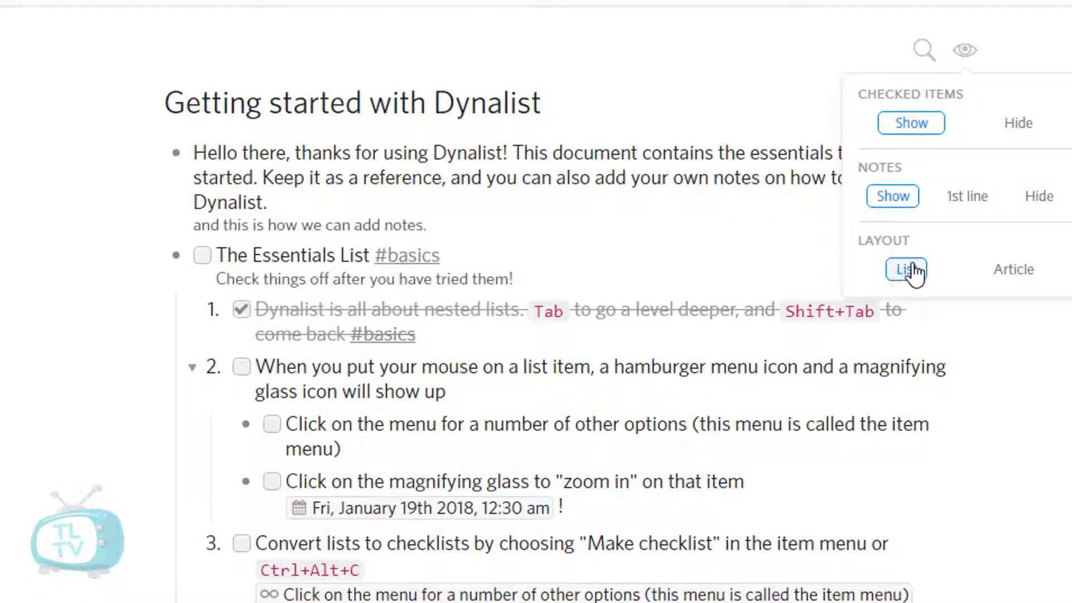
left_click(1013, 269)
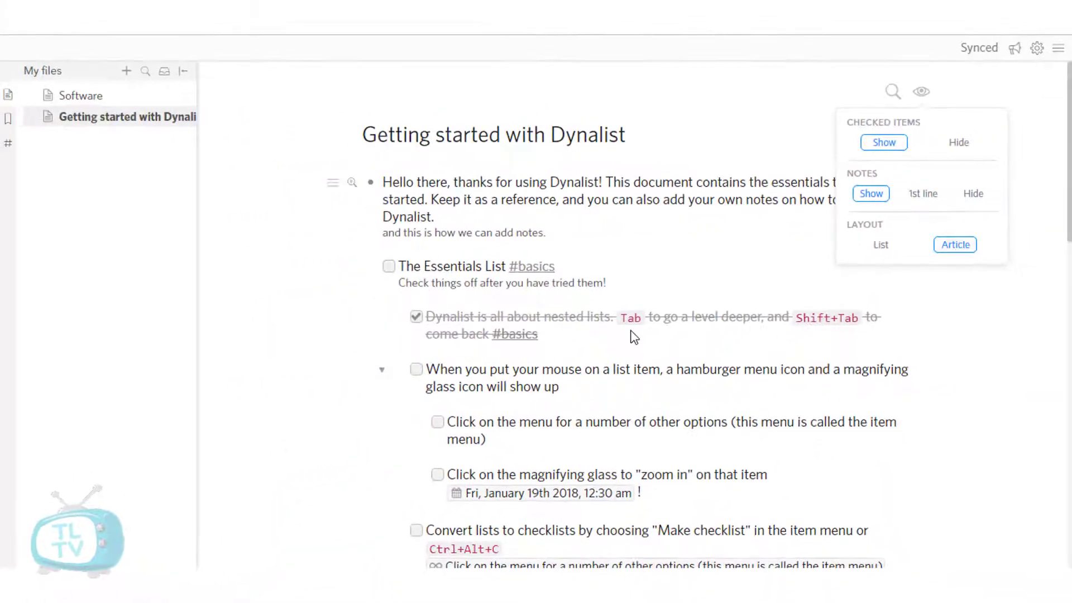
left_click(877, 251)
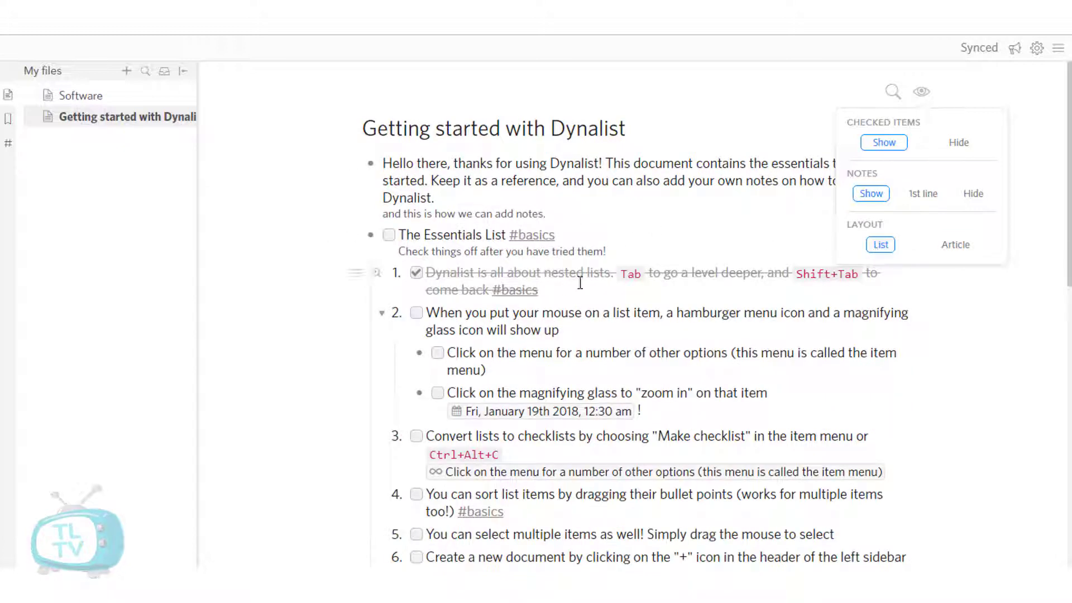
left_click(922, 93)
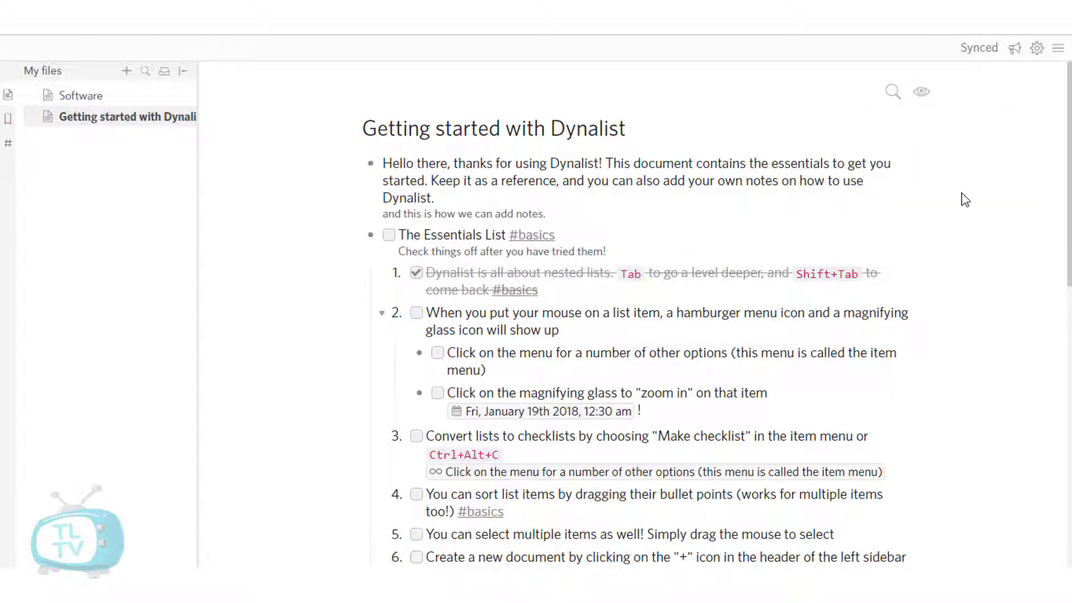
- Browse the Keymap, Preferences and Dynalist Pro tabs in Settings, then close Settings
left_click(1037, 49)
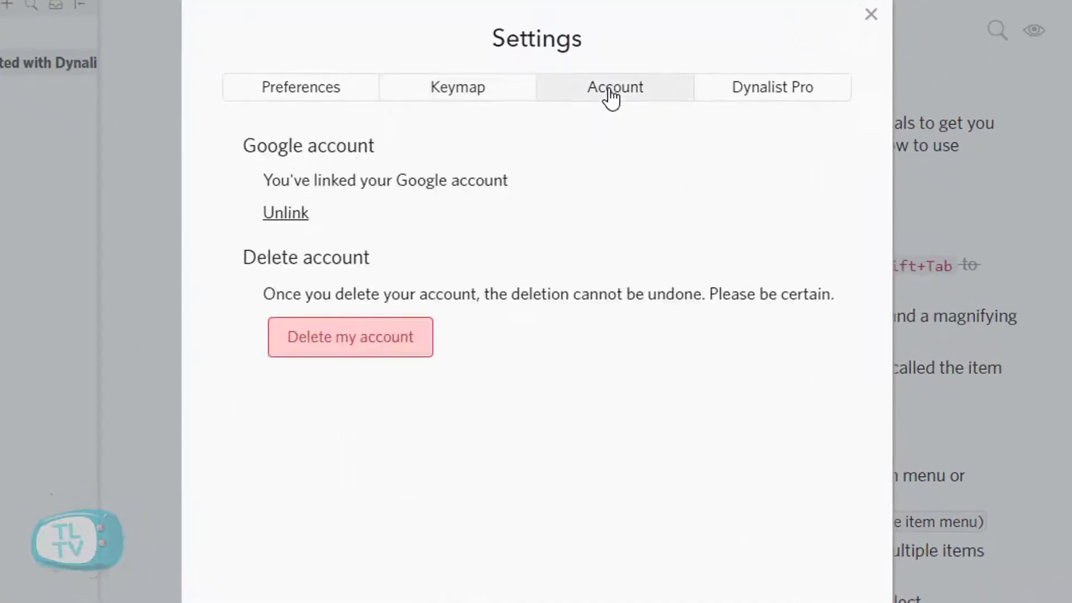
left_click(468, 99)
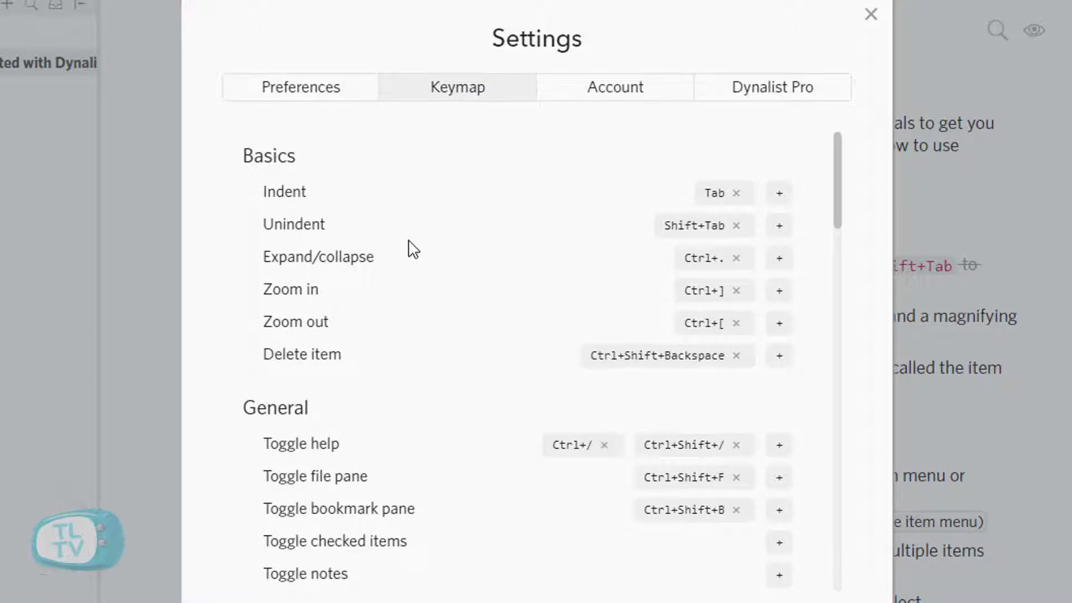
left_click(310, 88)
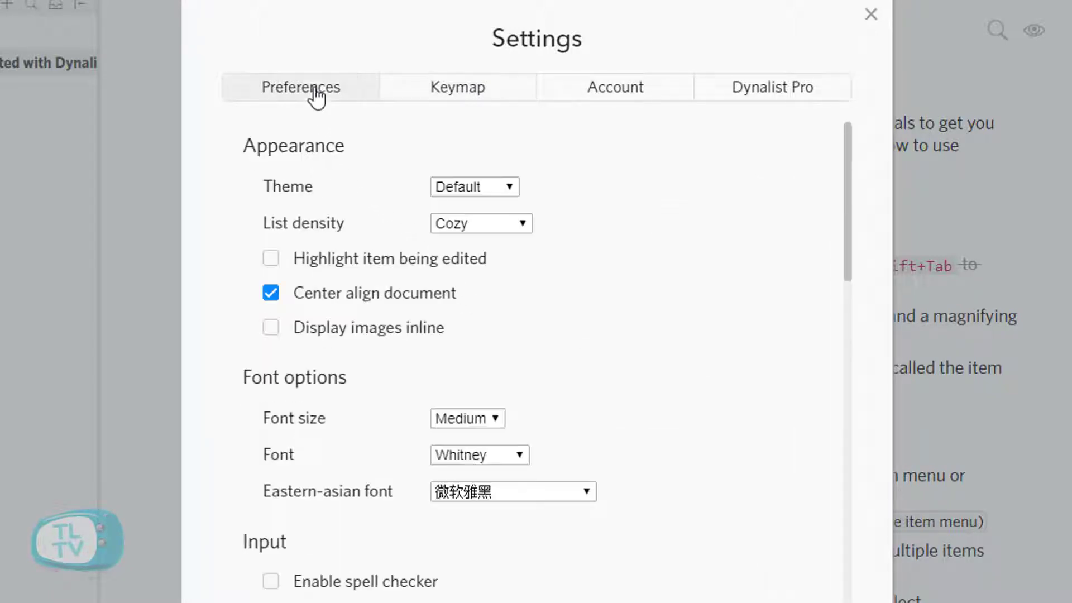
scroll(661, 229, "down", 17)
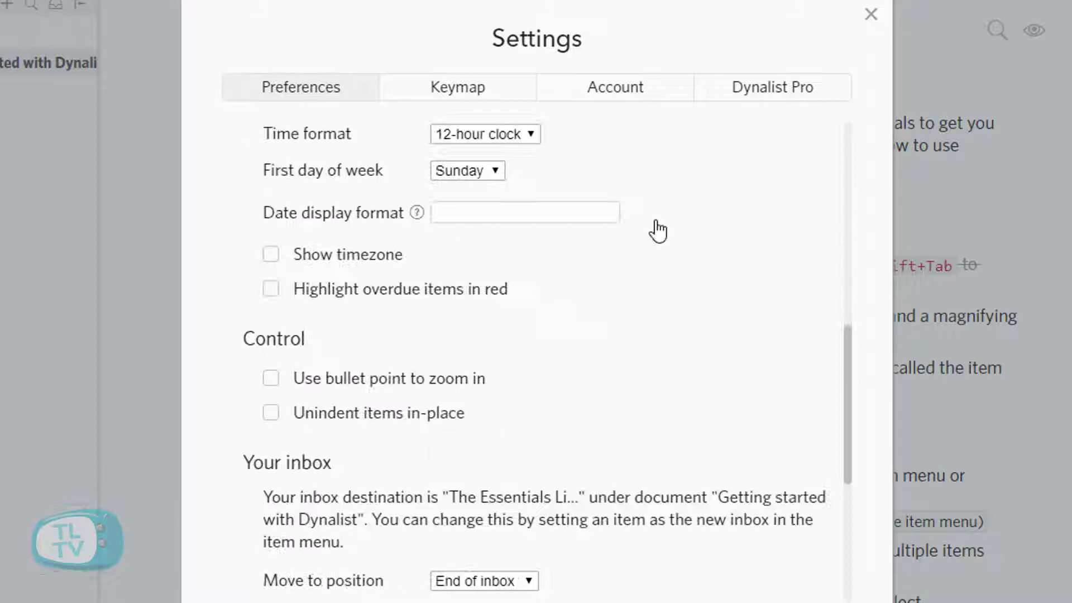
left_click(760, 96)
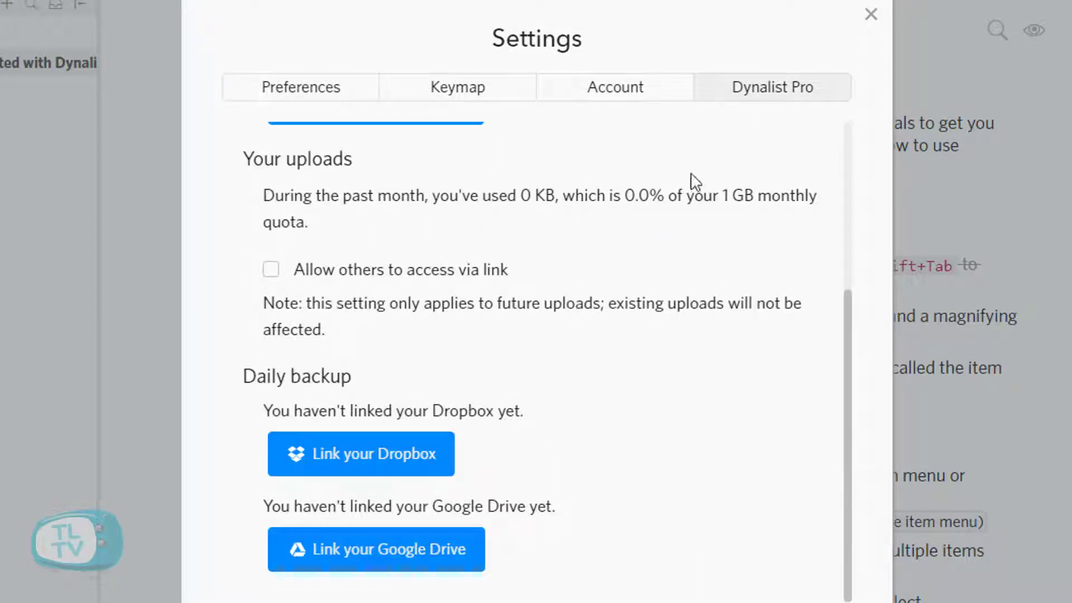
scroll(691, 179, "up", 5)
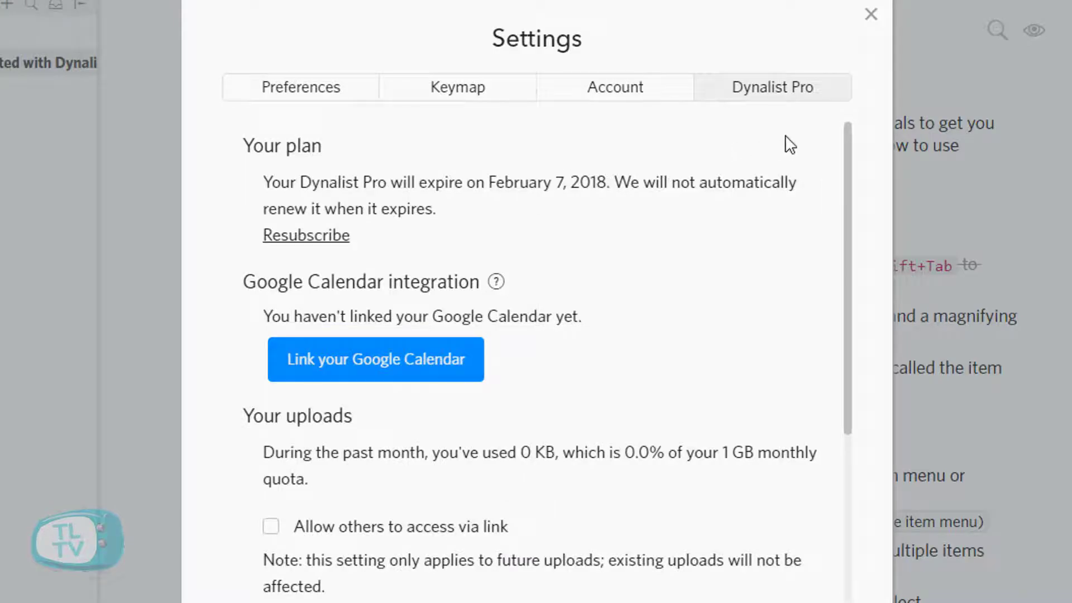
left_click(871, 14)
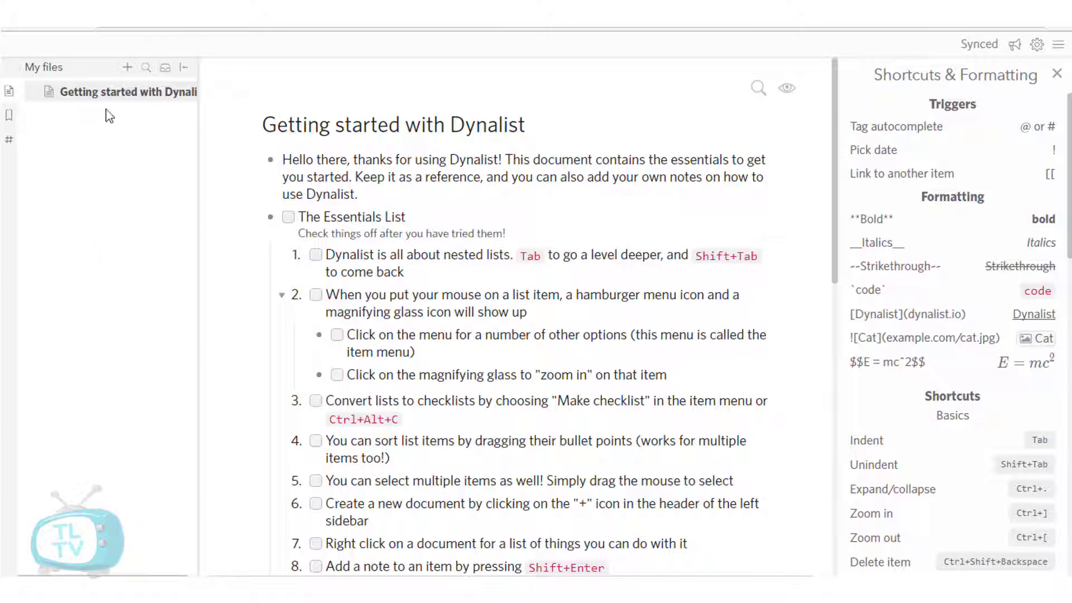
- Show the New folder, New document and Import from OPML choices from the My files + icon
left_click(127, 67)
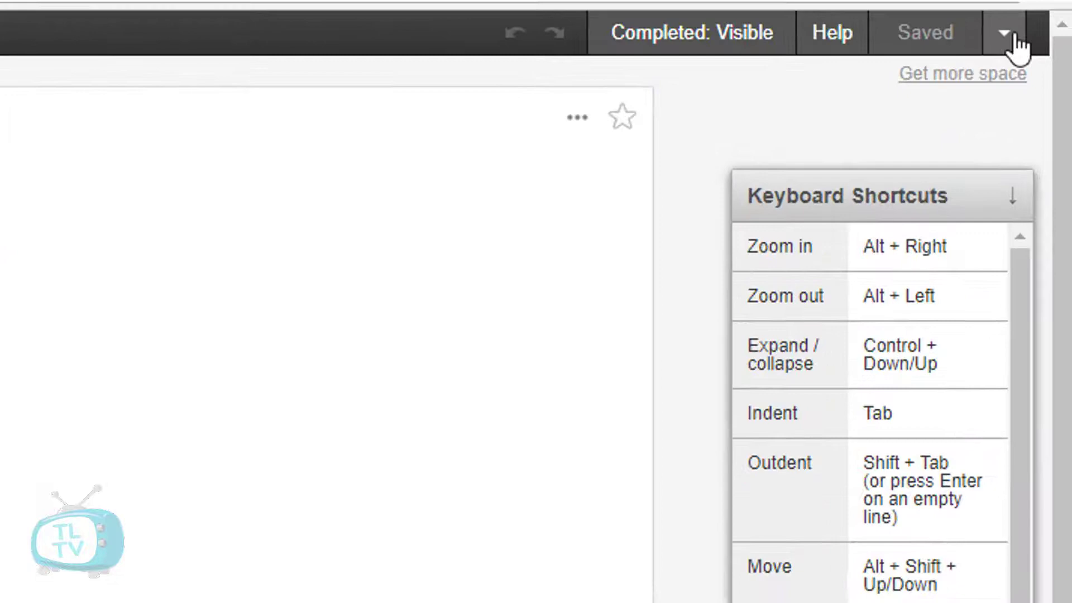
- Export the entire WorkFlowy list as OPML and download workflowy-export.opml
left_click(1036, 43)
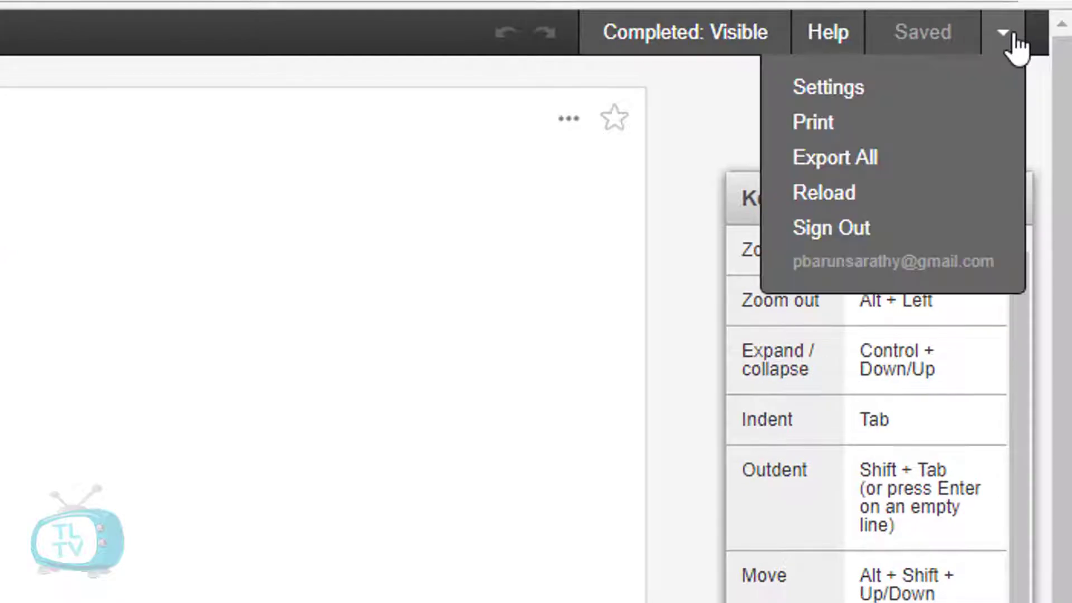
left_click(927, 180)
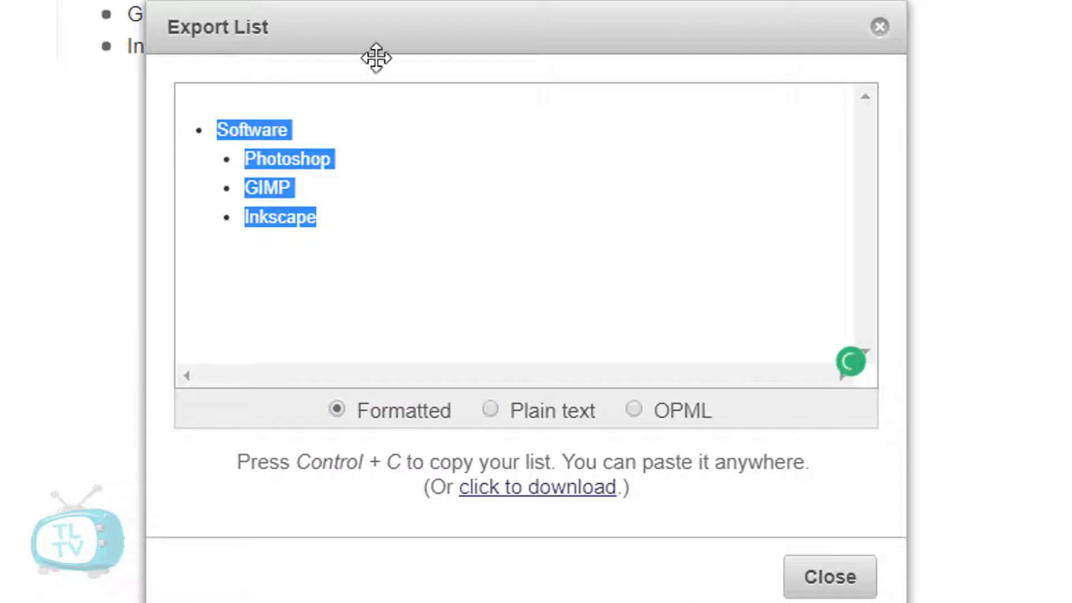
left_click(635, 409)
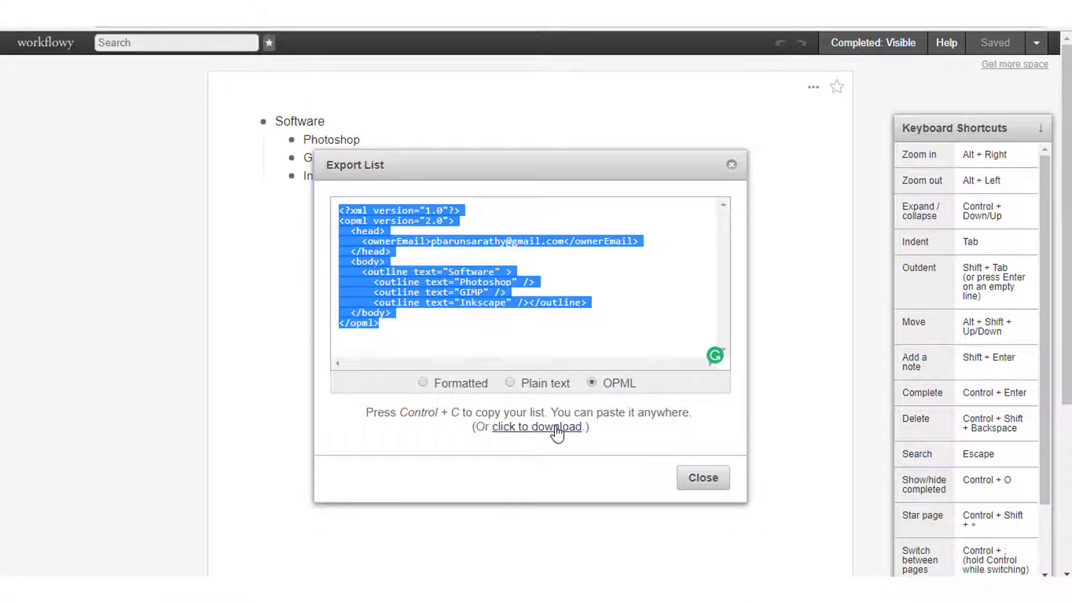
left_click(537, 427)
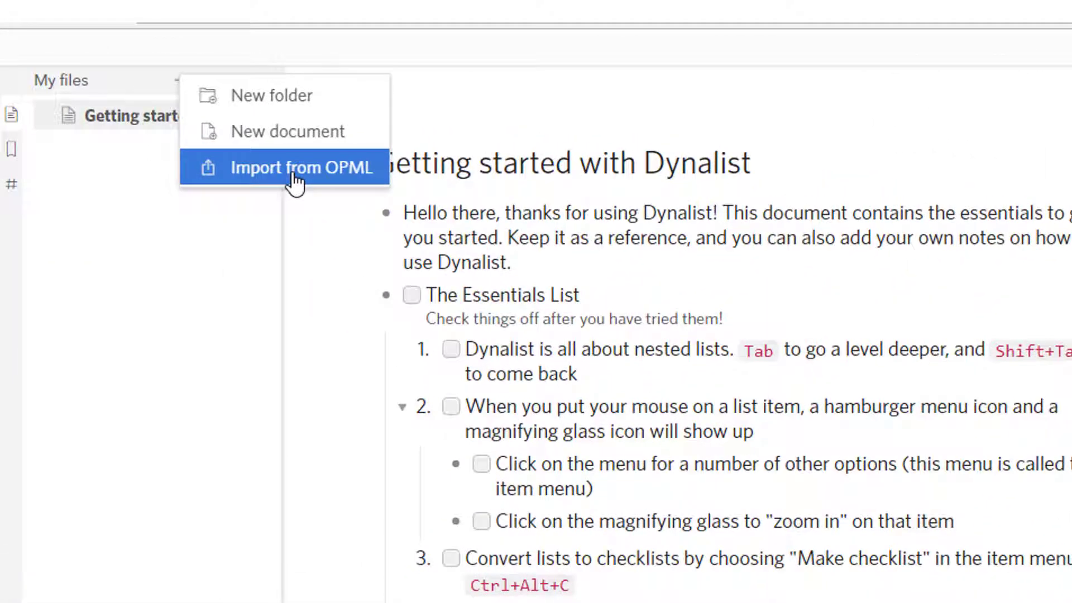
- Import workflowy-export.opml into My files using Import from OPML
left_click(180, 84)
left_click(184, 84)
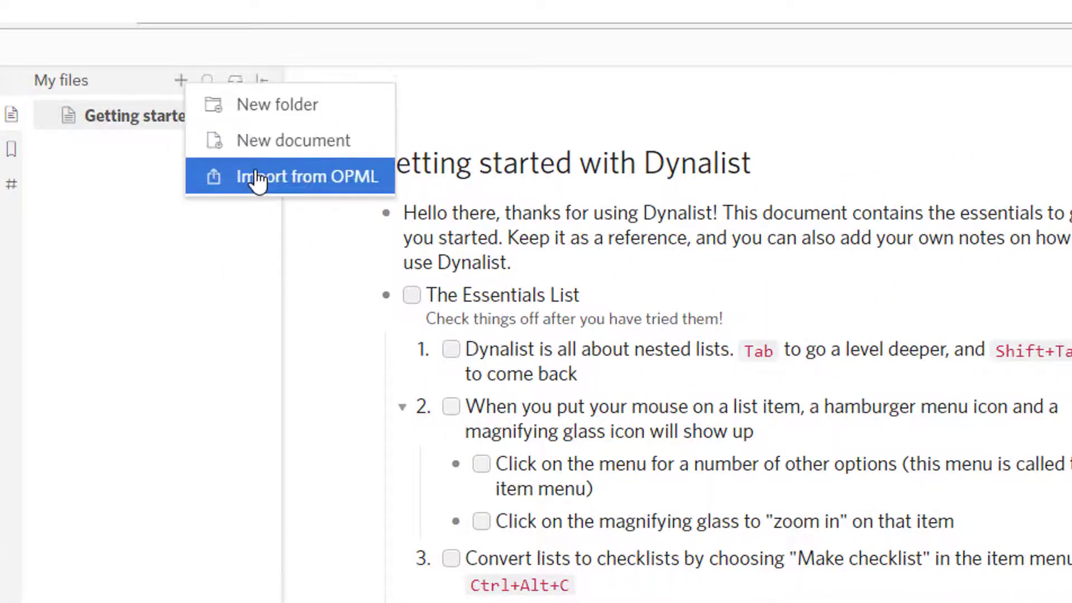
left_click(281, 179)
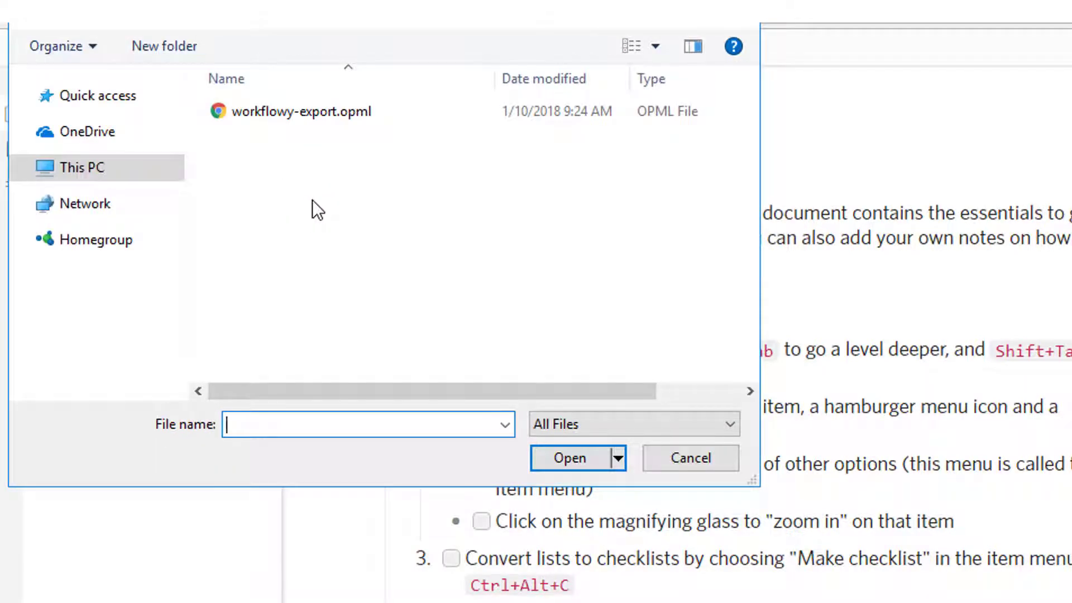
left_click(337, 210)
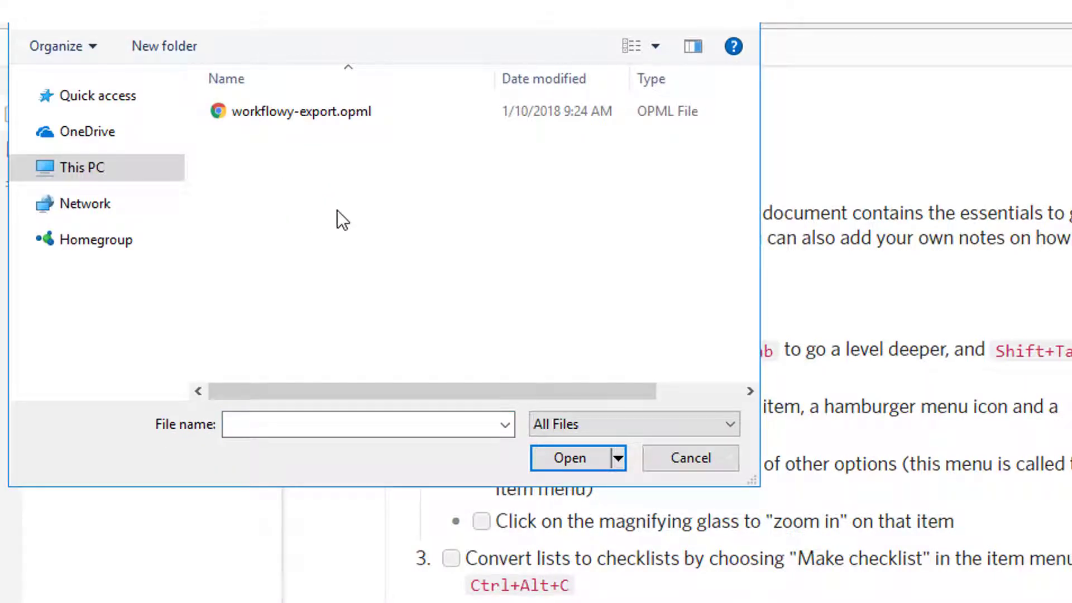
left_click(288, 118)
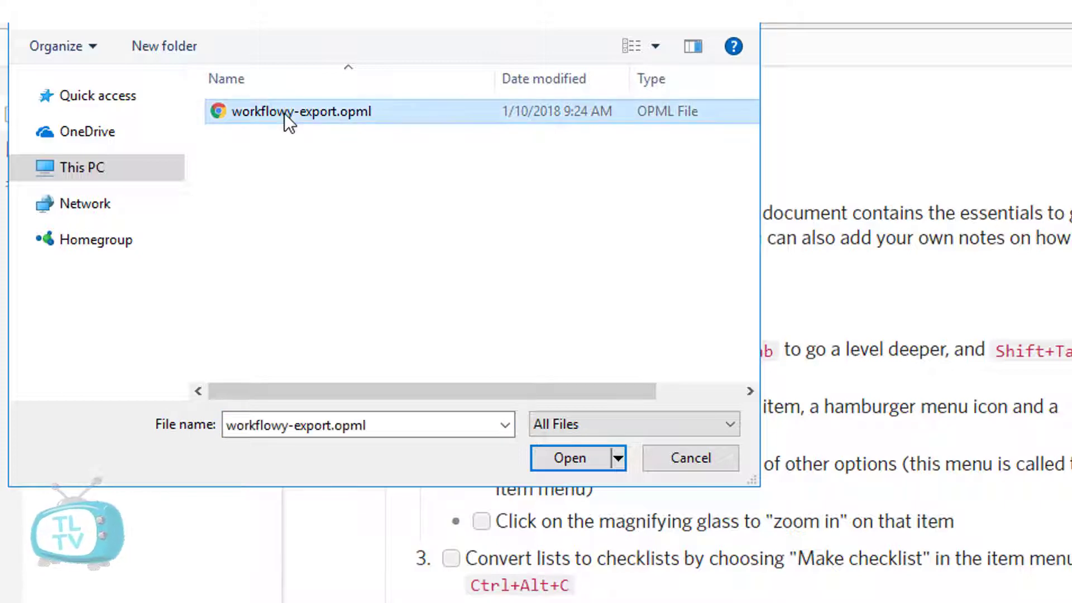
left_click(575, 457)
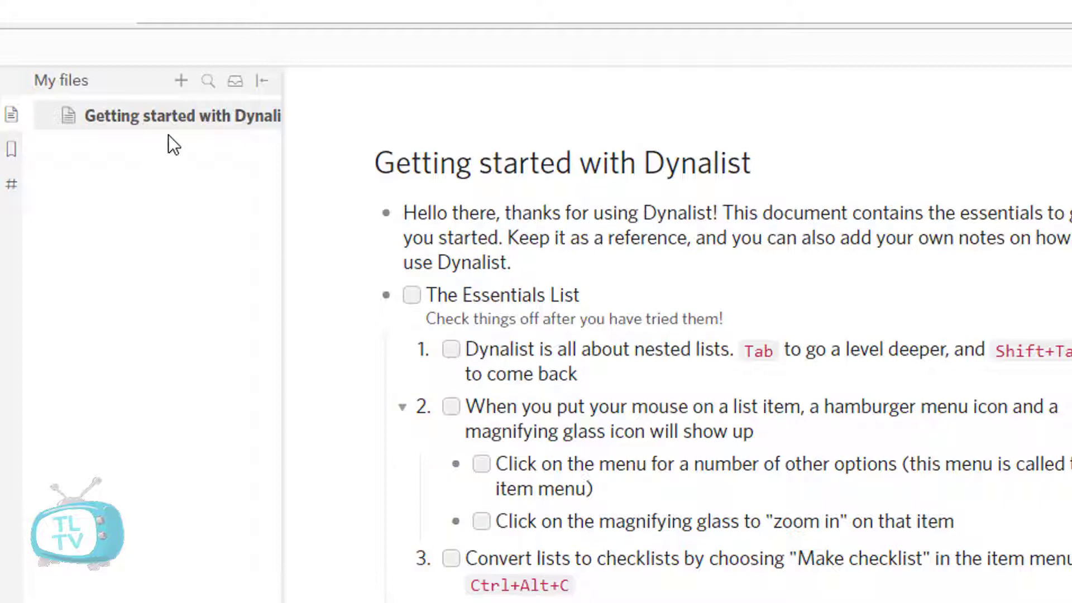
- Rename the imported workflowy-export document's title to 'Software'
left_click(179, 115)
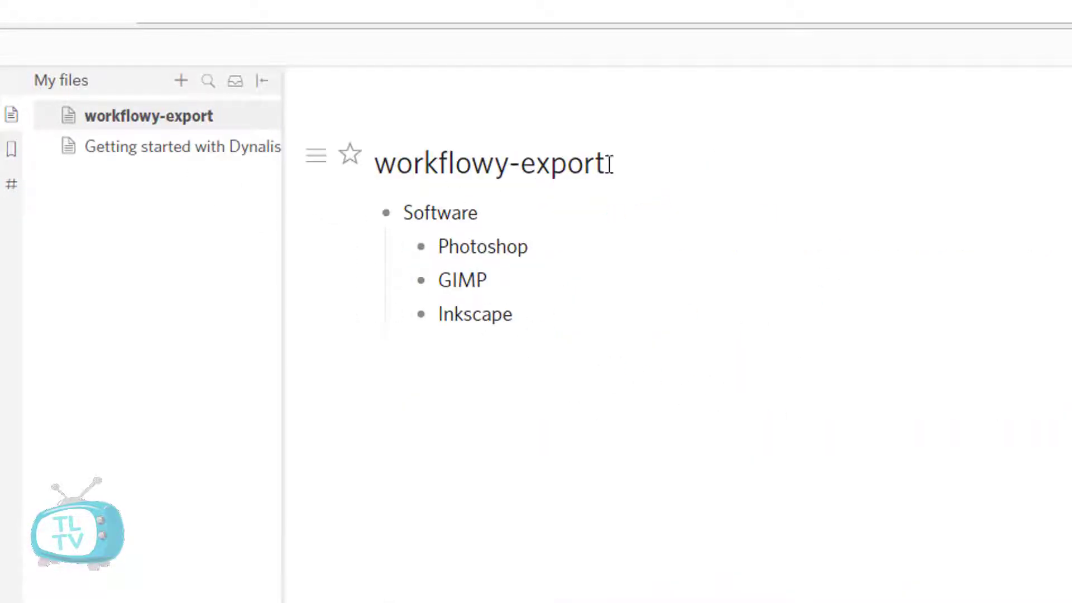
left_click_drag(609, 164, 375, 163)
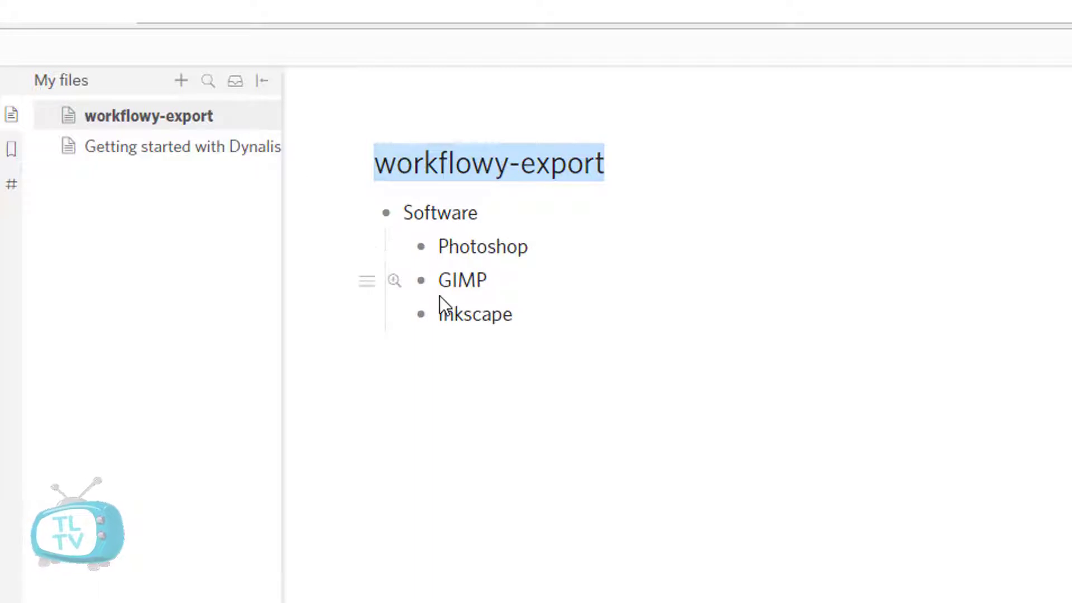
type("Software")
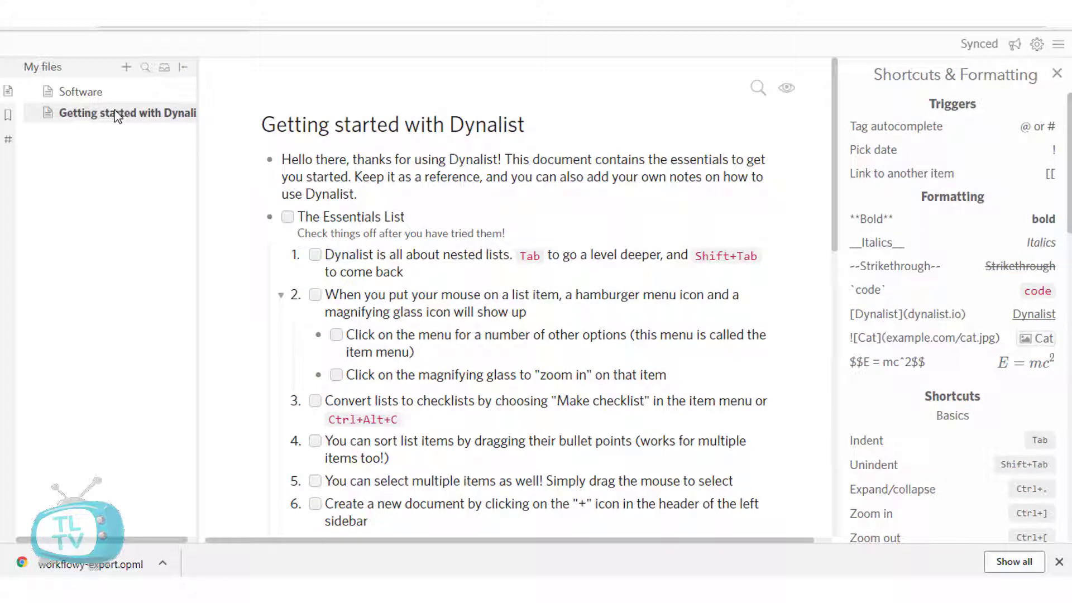
- Switch the side pane from the file list to the tags list using the # sidebar icon
left_click(7, 139)
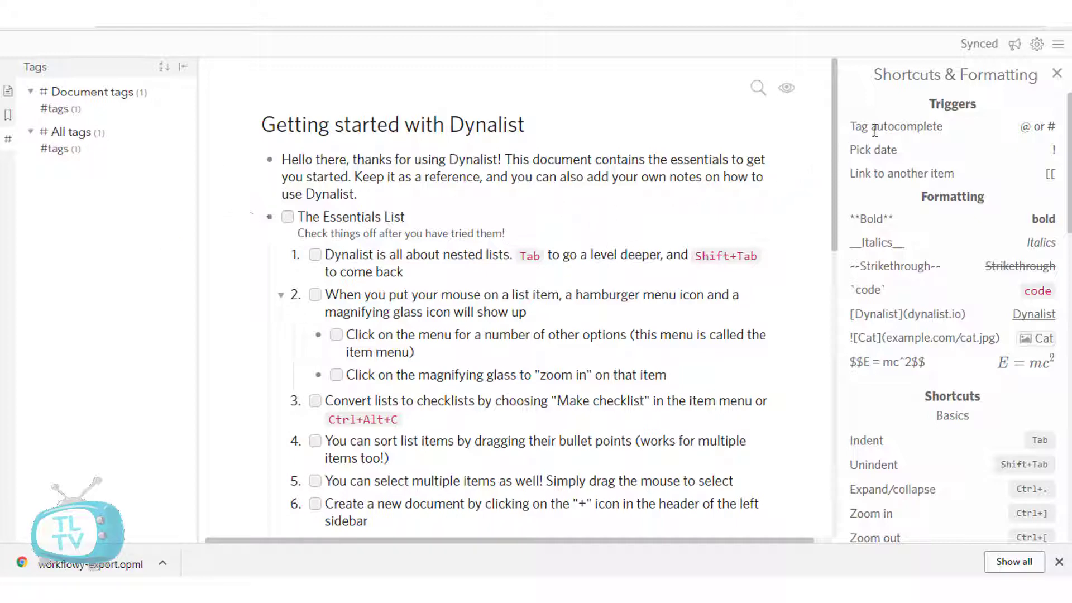
scroll(938, 199, "down", 5)
scroll(938, 199, "up", 5)
left_click(1037, 44)
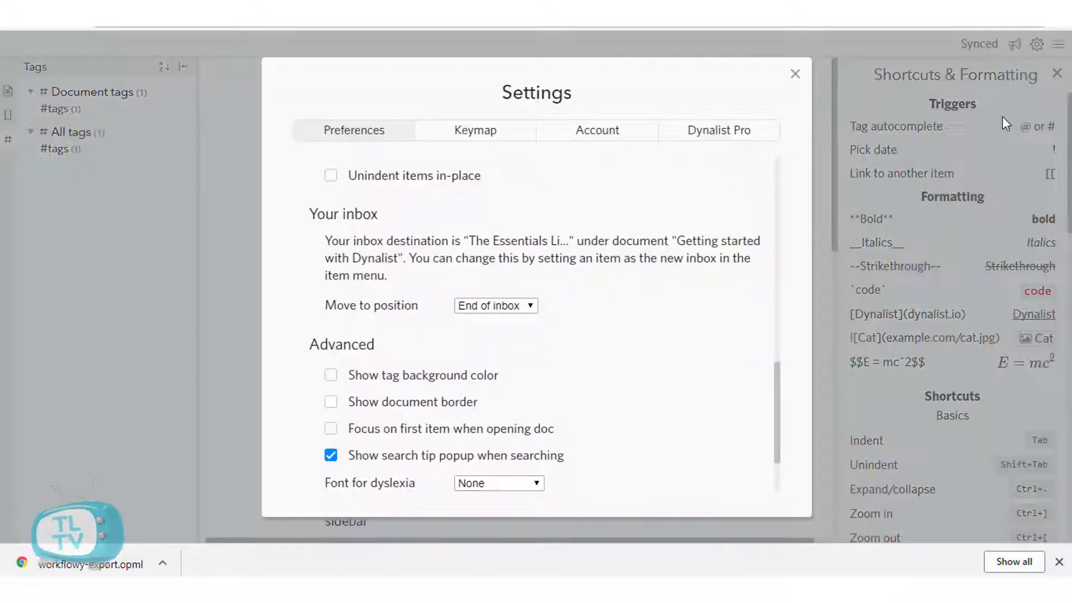
left_click(480, 141)
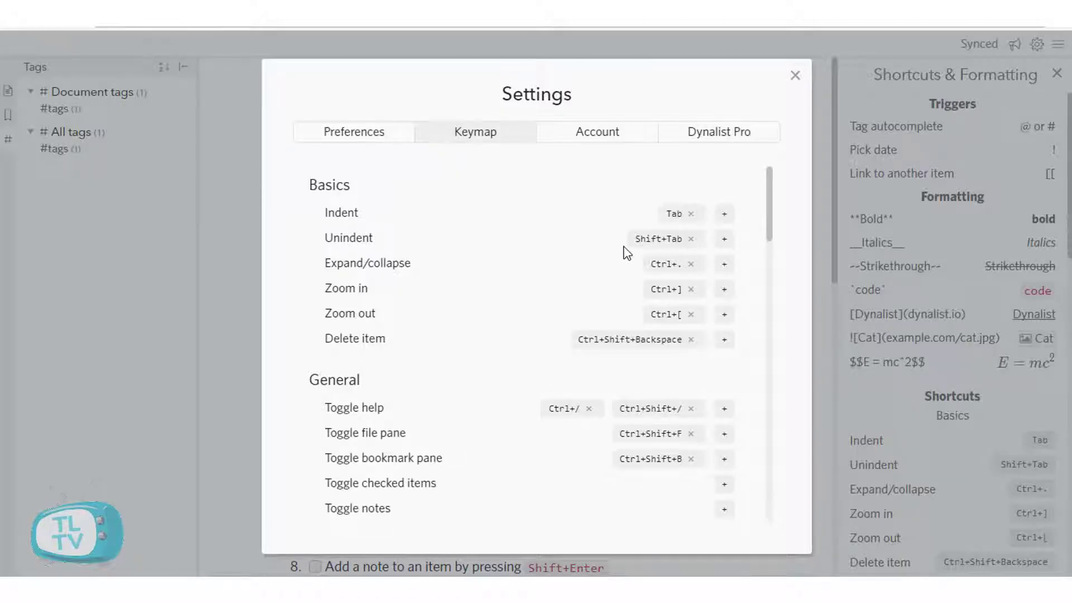
left_click(795, 76)
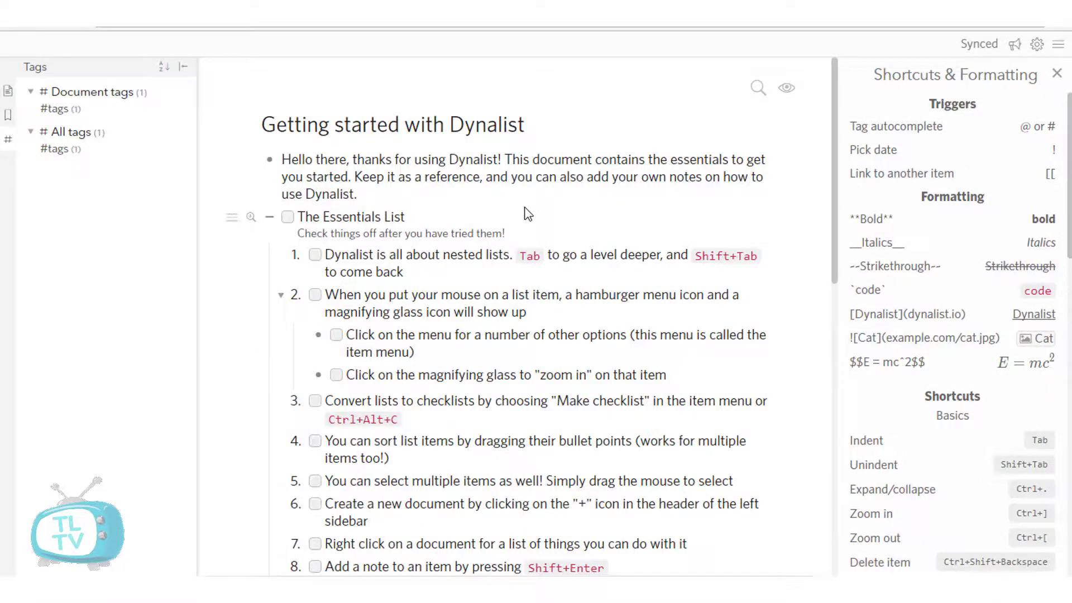
- Tag The Essentials List heading, item 1 and item 4 with #basics
left_click(270, 217)
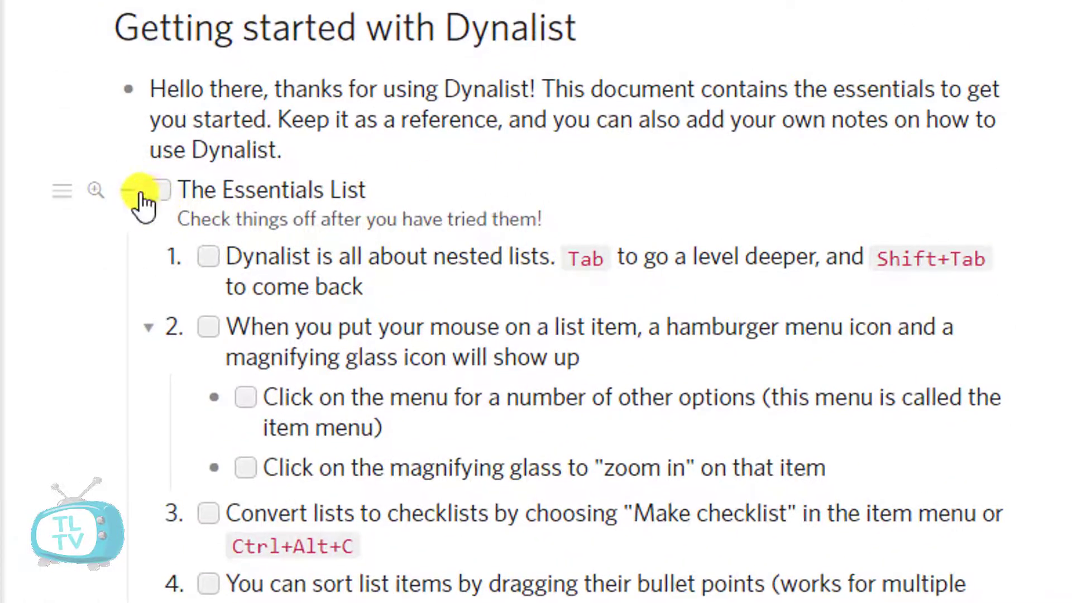
mouse_move(126, 188)
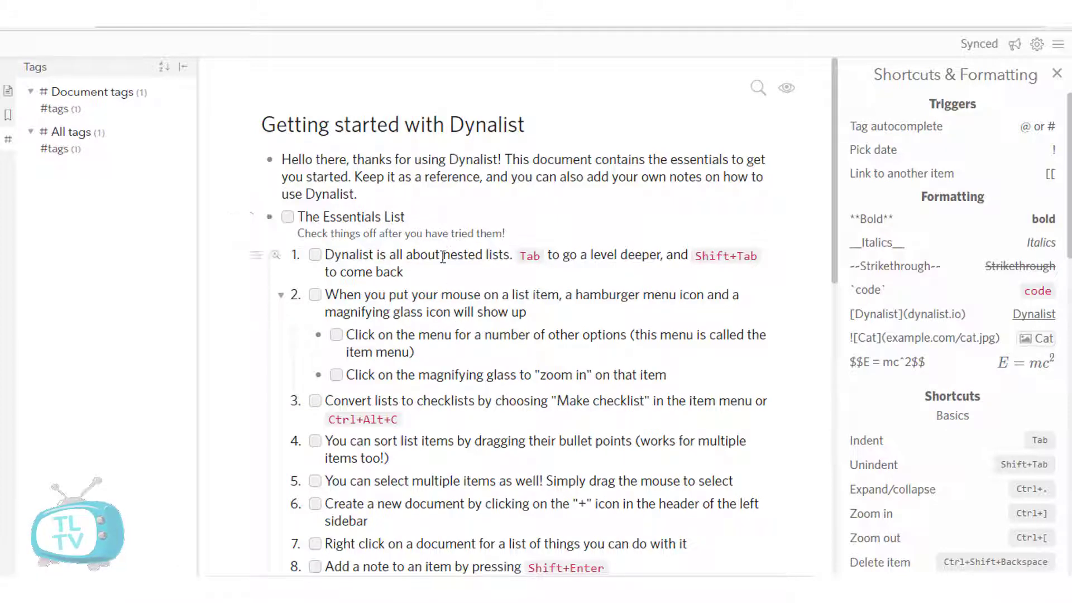
type("#")
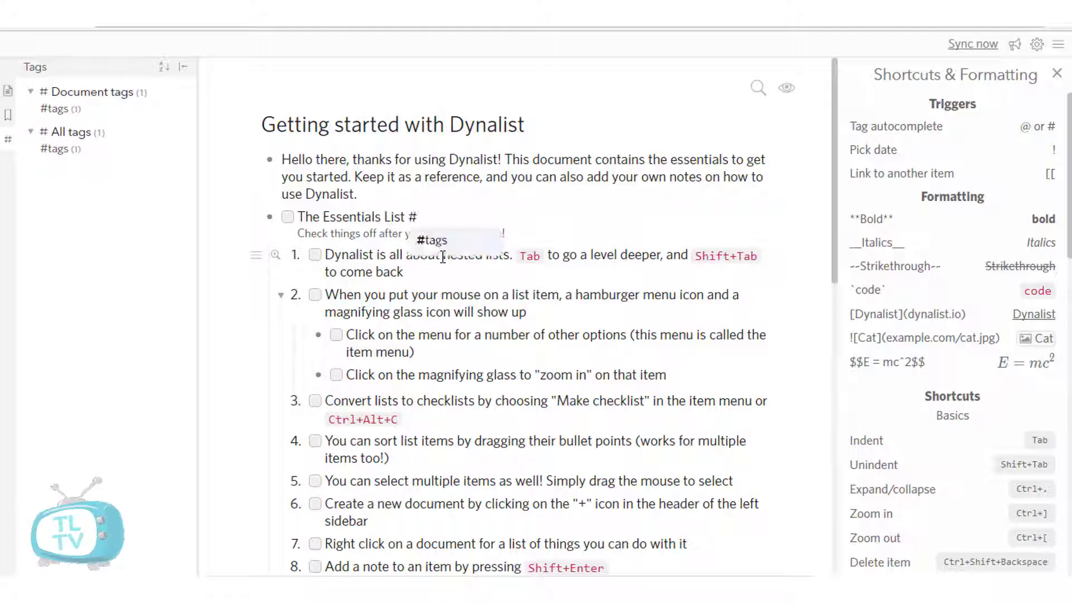
type("basics")
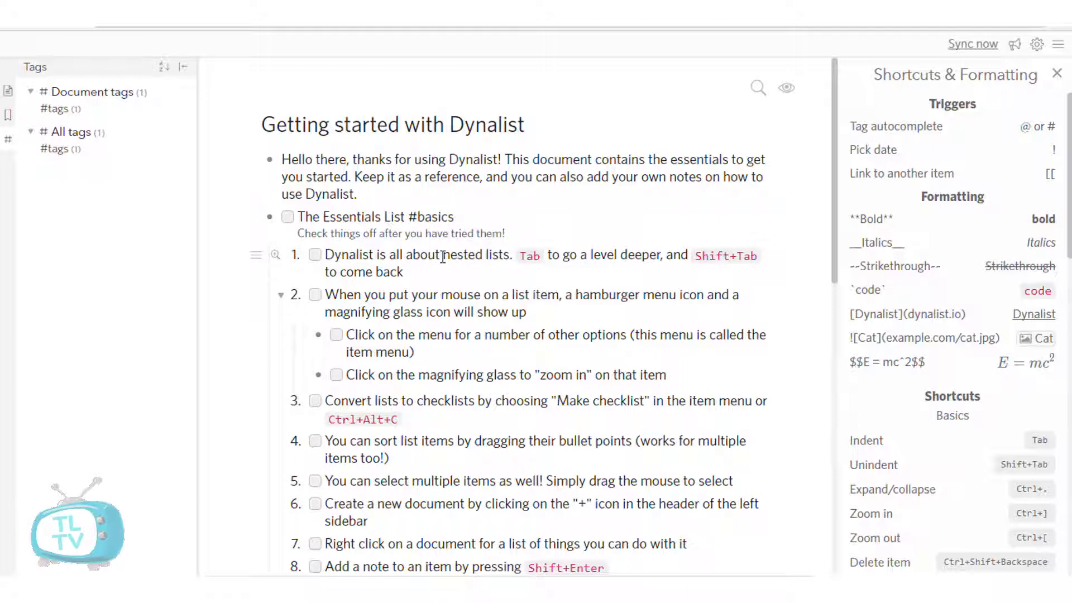
key("Down")
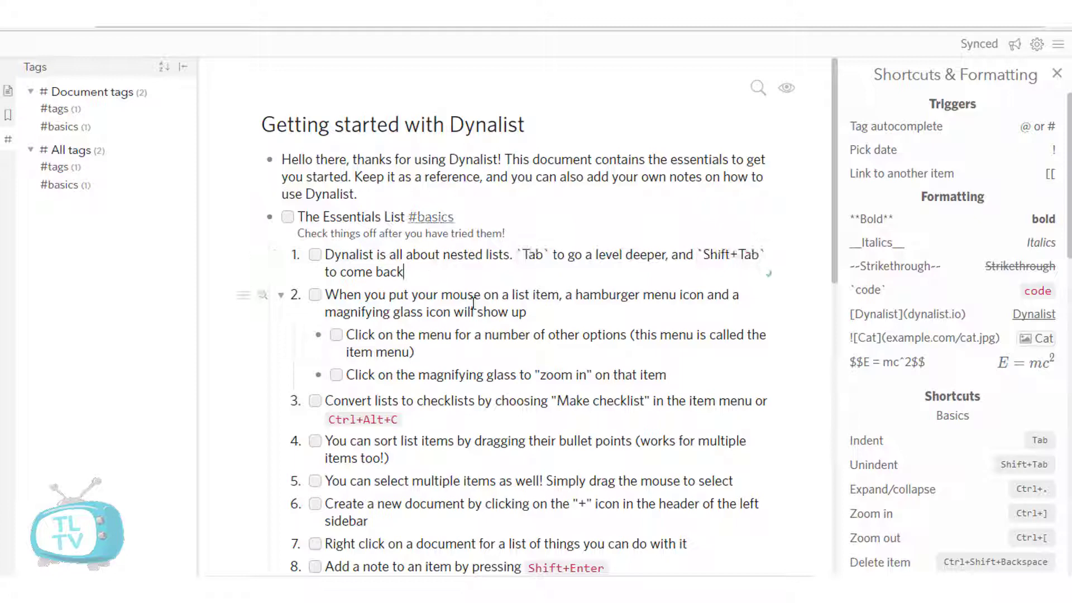
type("#basic")
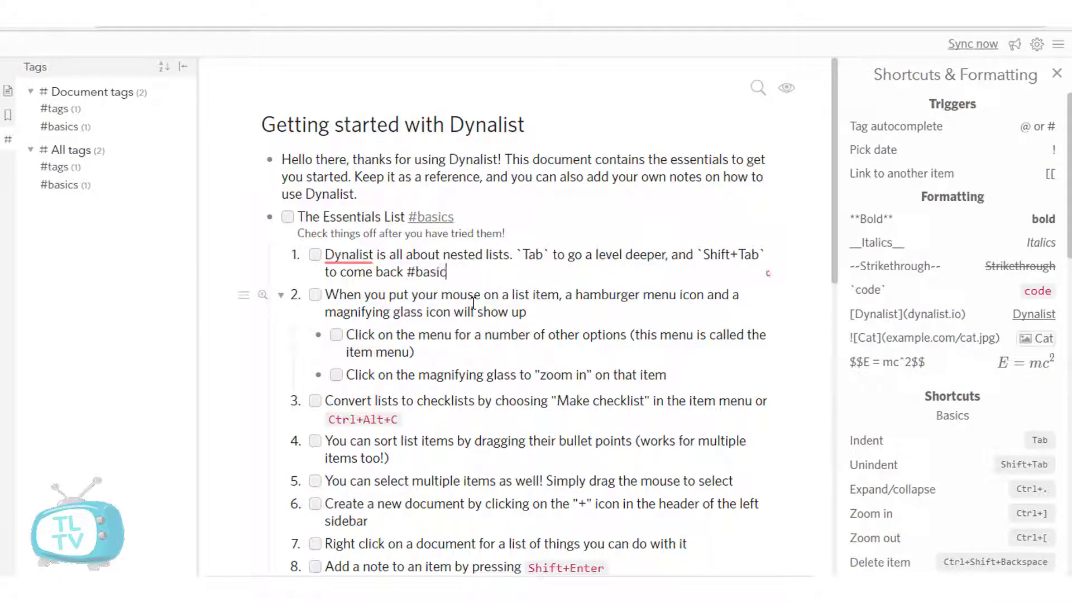
type("s")
left_click(408, 462)
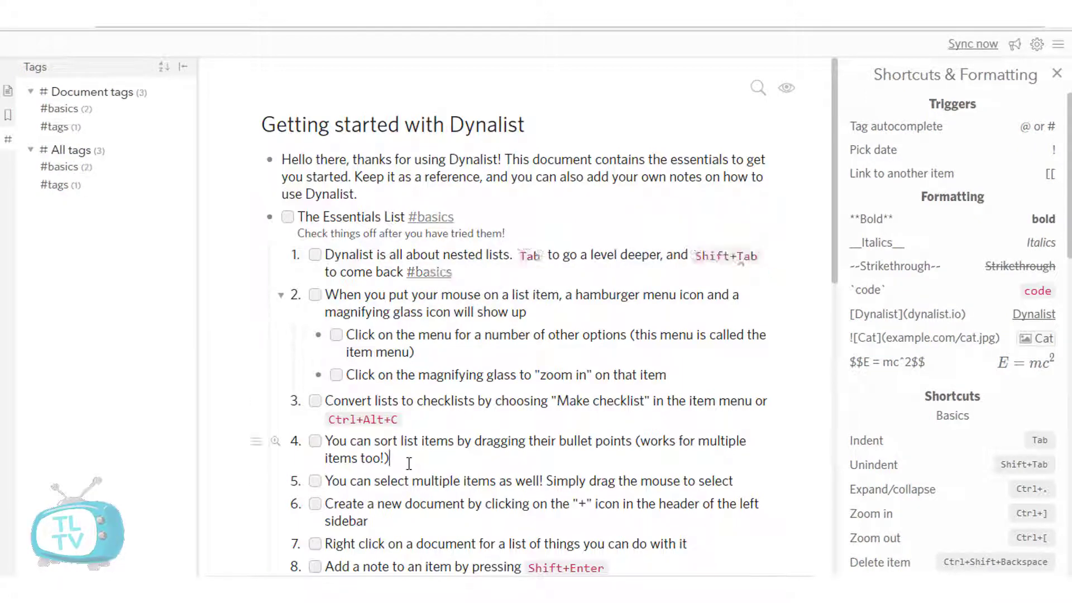
type("#bas")
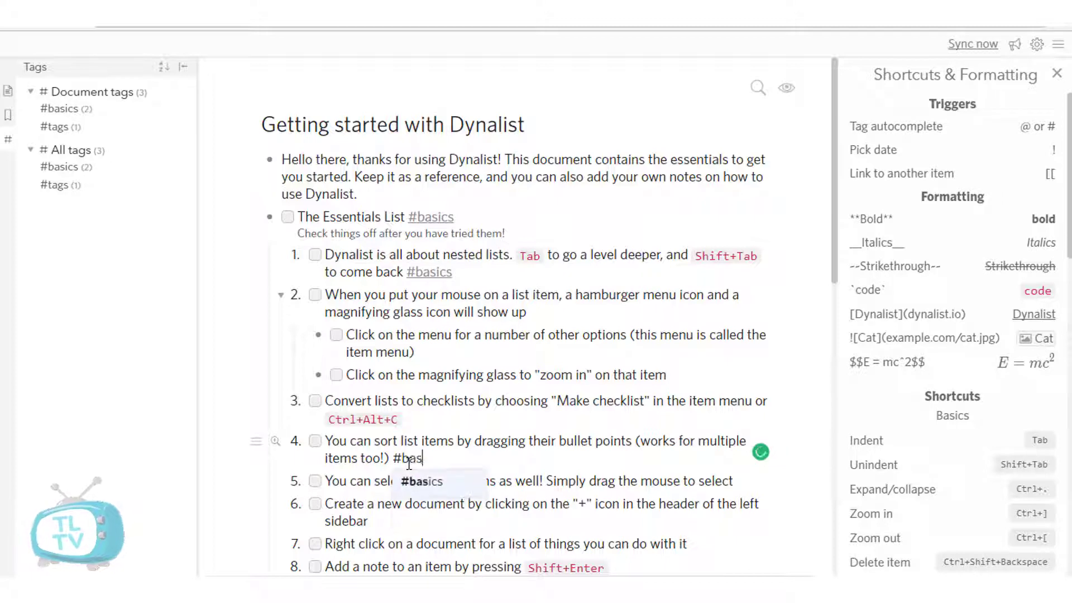
type("ics")
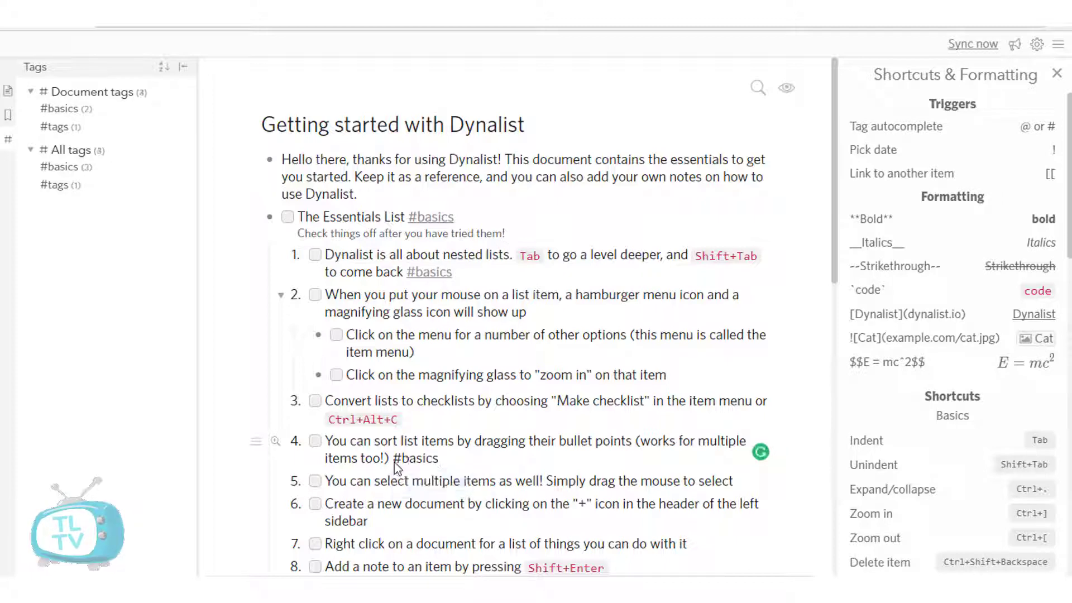
left_click(538, 208)
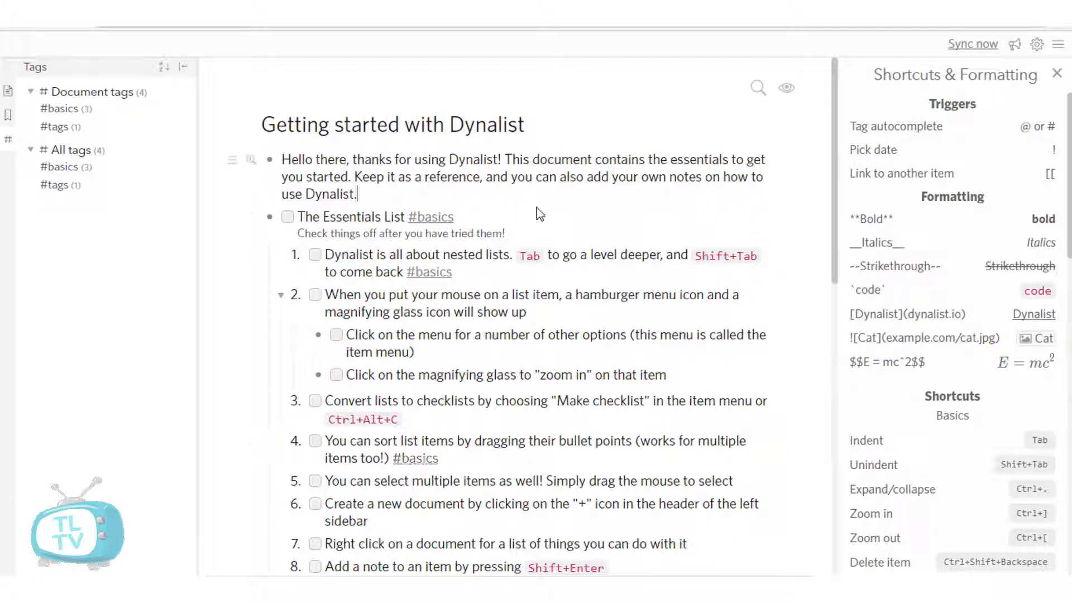
left_click(437, 219)
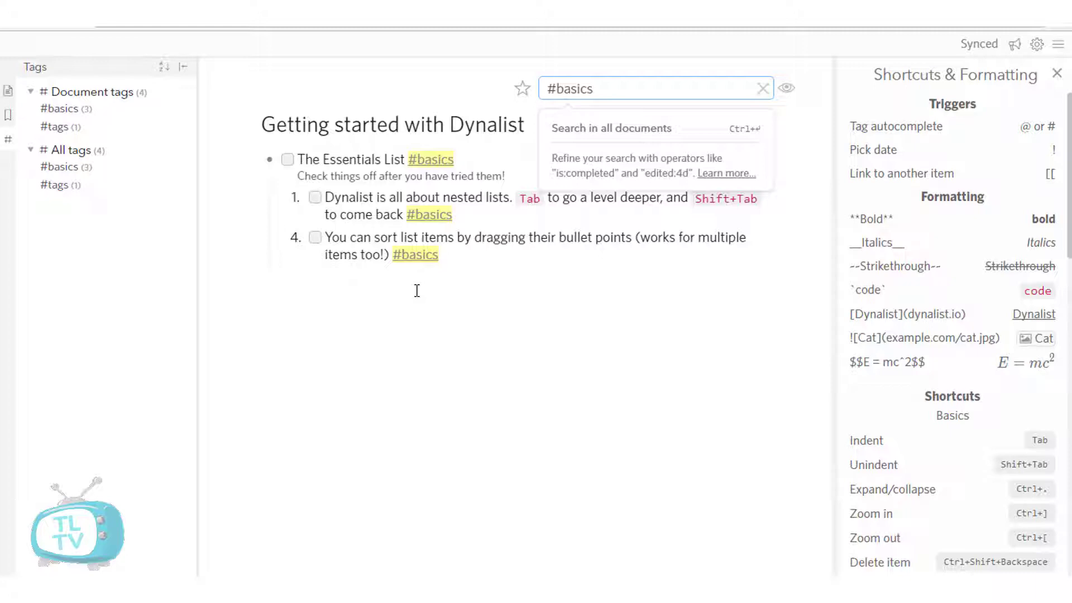
left_click(762, 90)
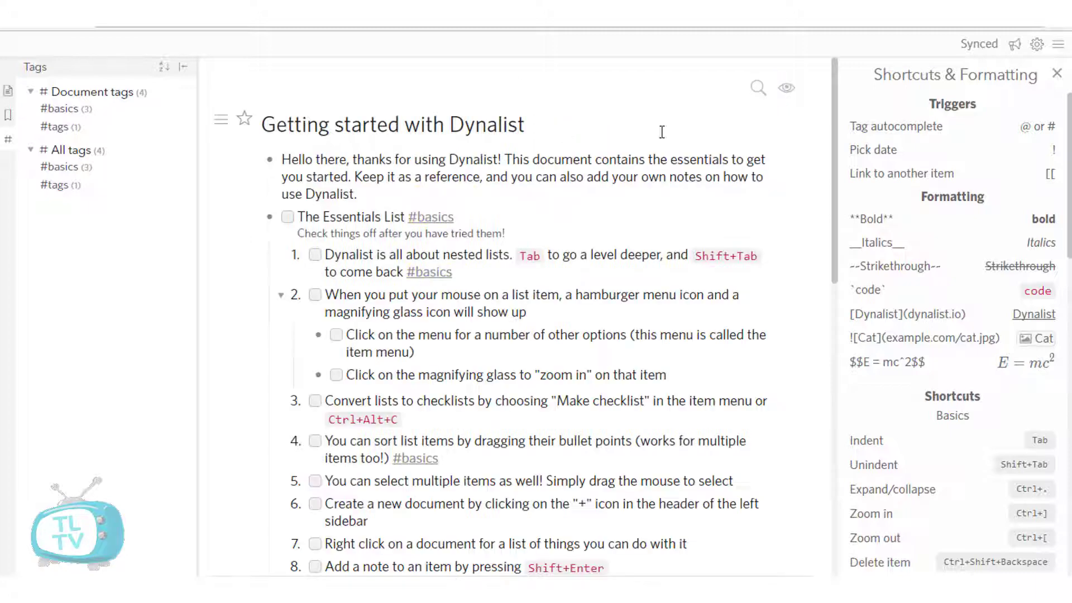
left_click(757, 90)
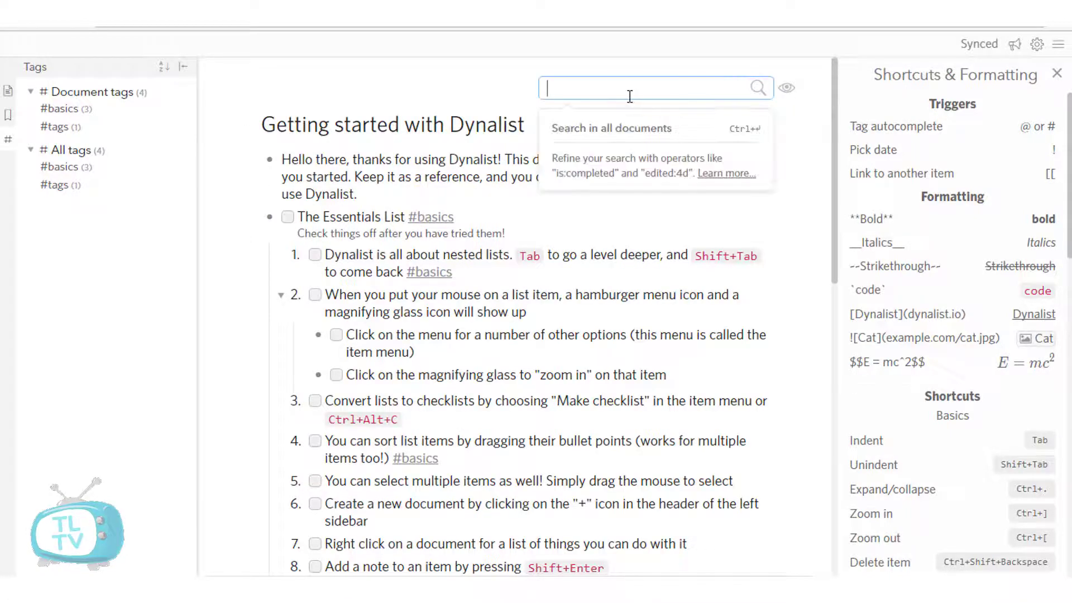
type("#basics")
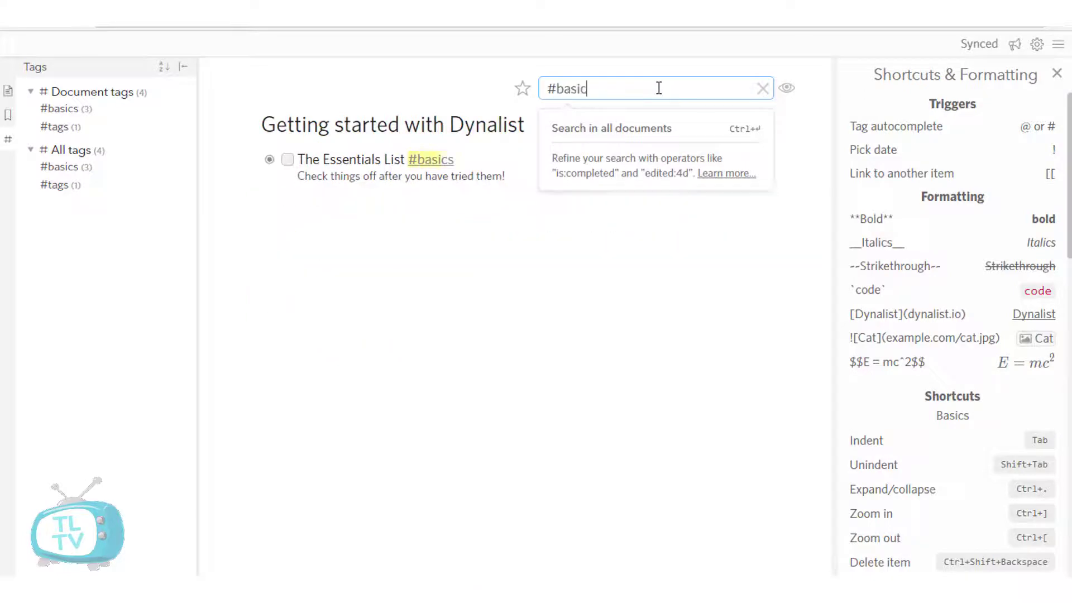
left_click(762, 89)
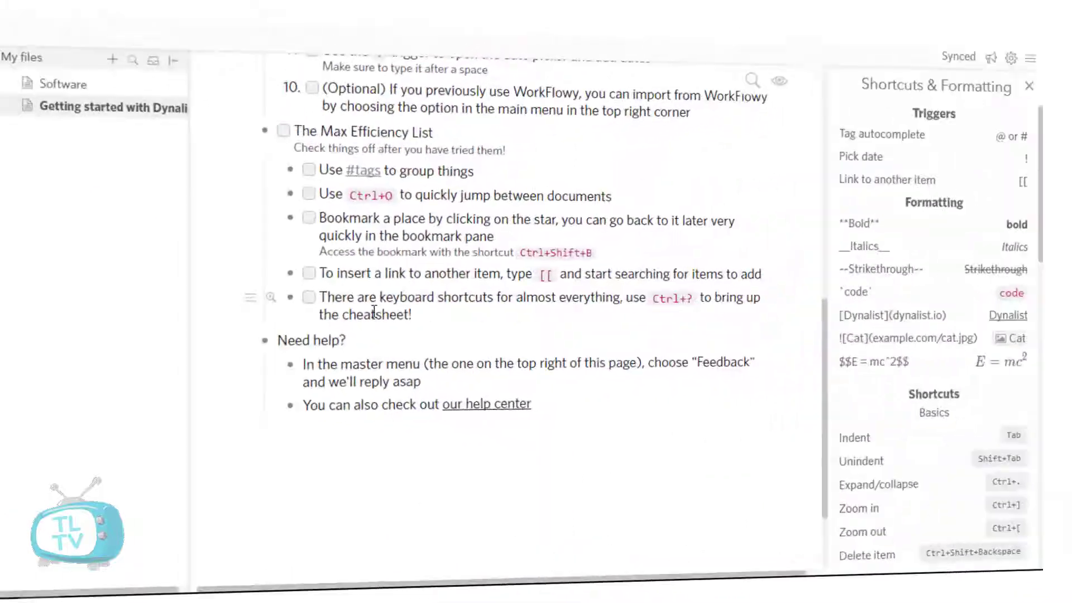
- Complete item 2's inline code so it renders as `code goes here`
scroll(531, 320, "up", 15)
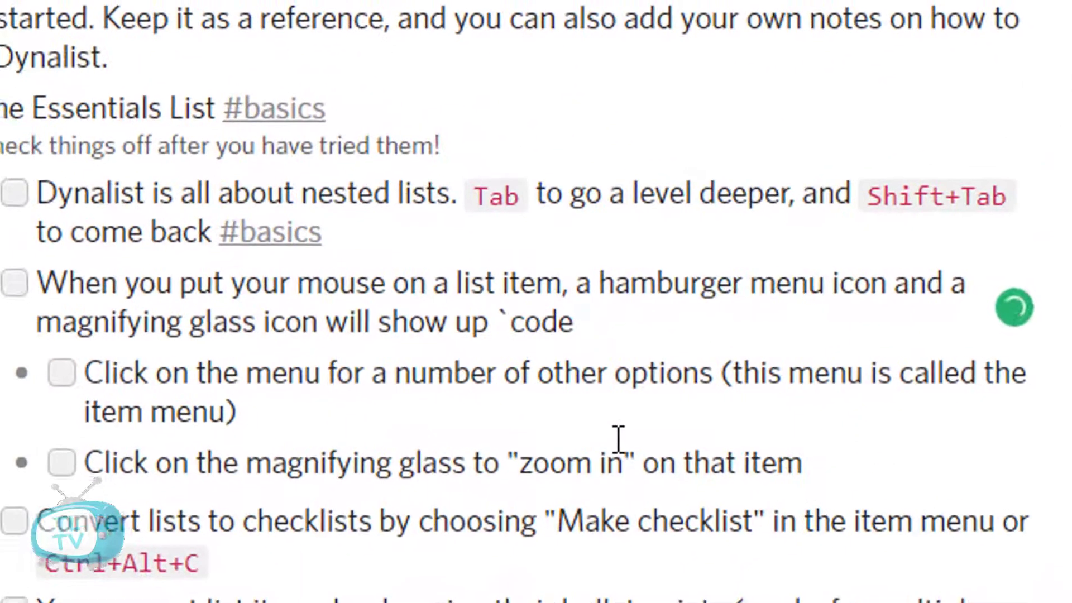
type("goes here")
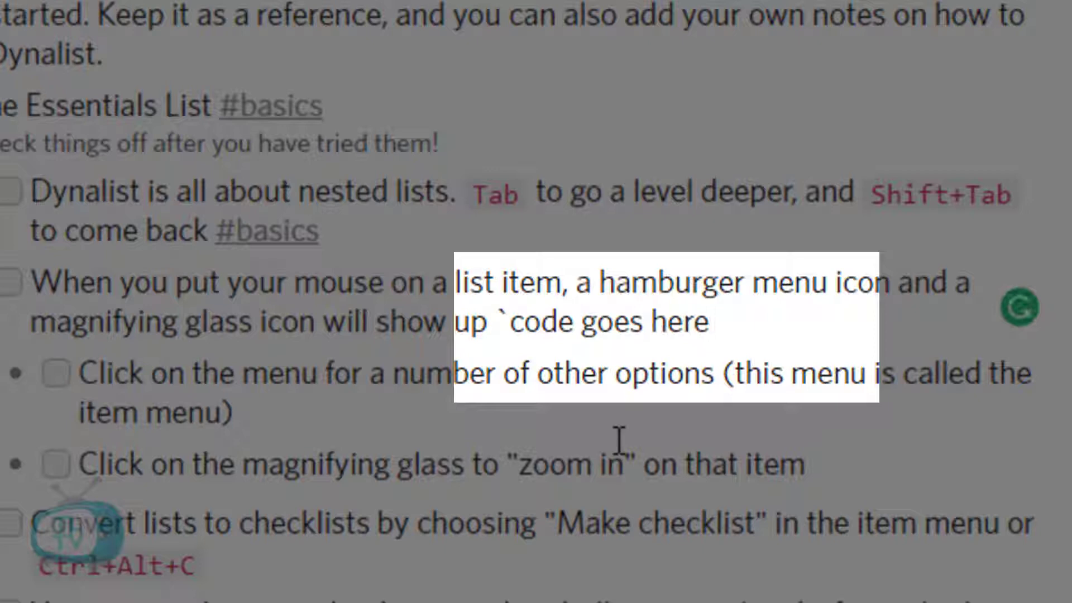
type("`")
key("Down")
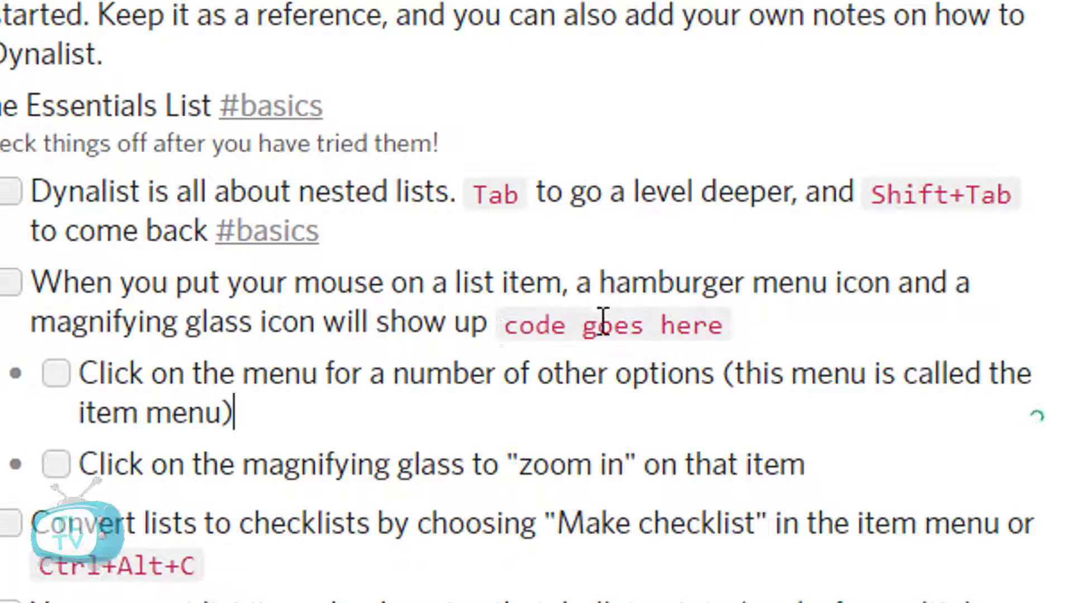
- Undo item 2's inline code and date the zoom-in sub-item Fri, January 19th 2018, 12:30 am
key("ctrl+z")
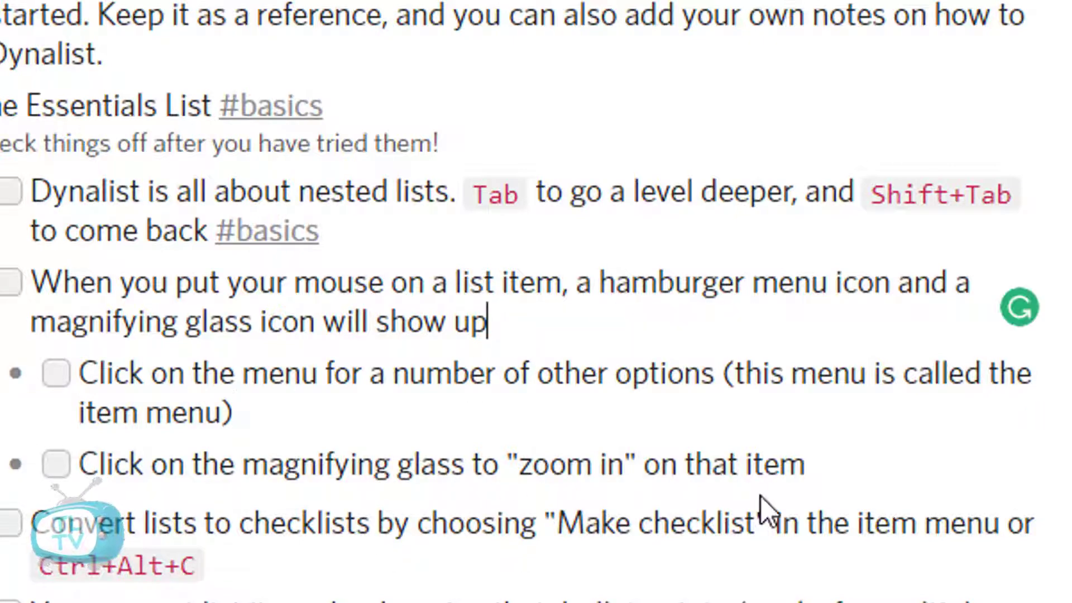
left_click(814, 500)
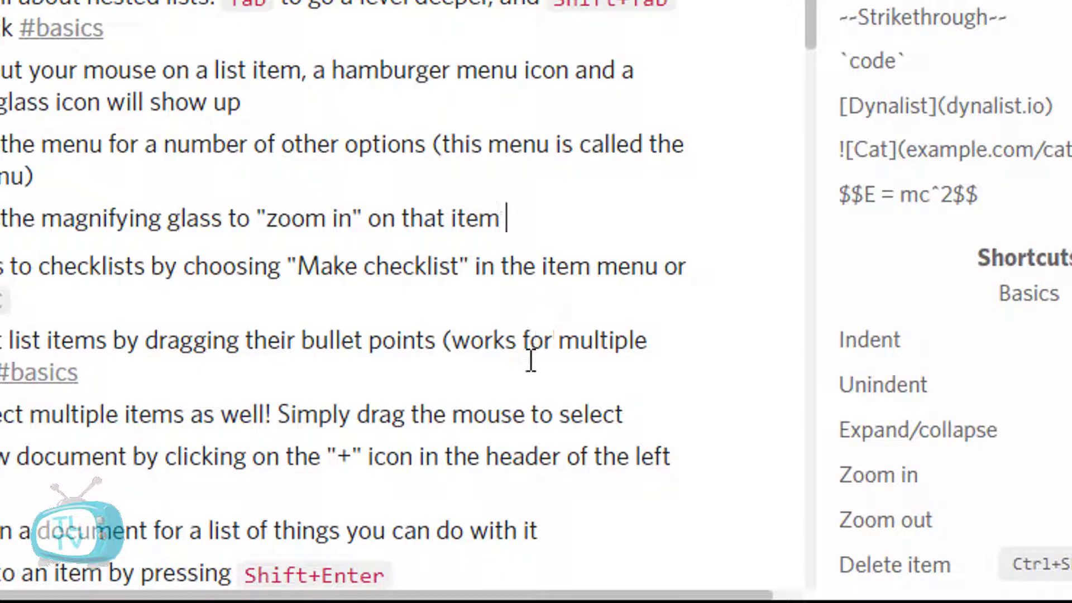
type("!")
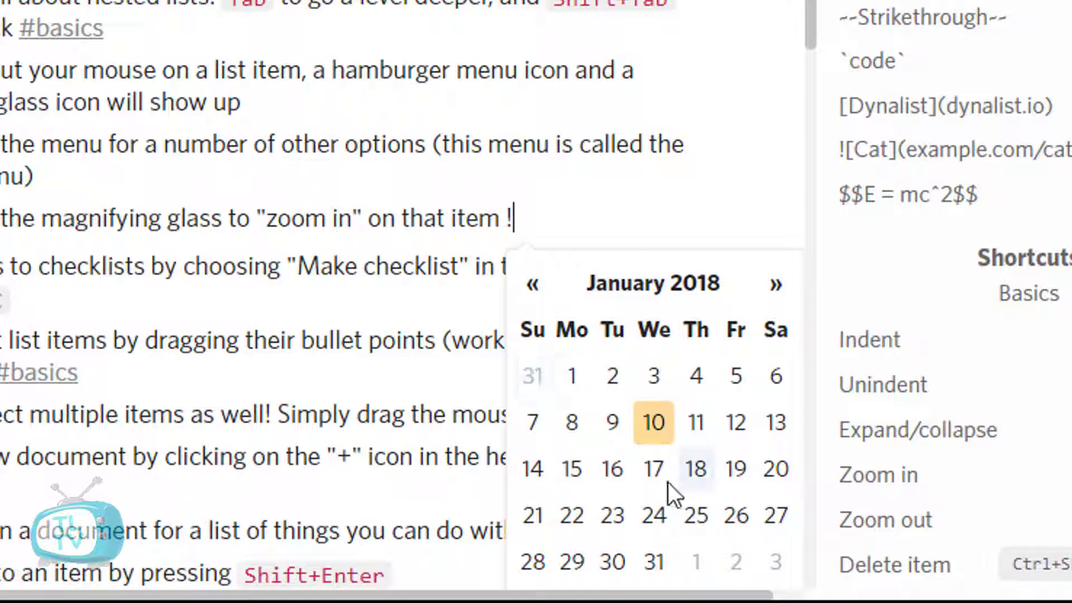
left_click(726, 425)
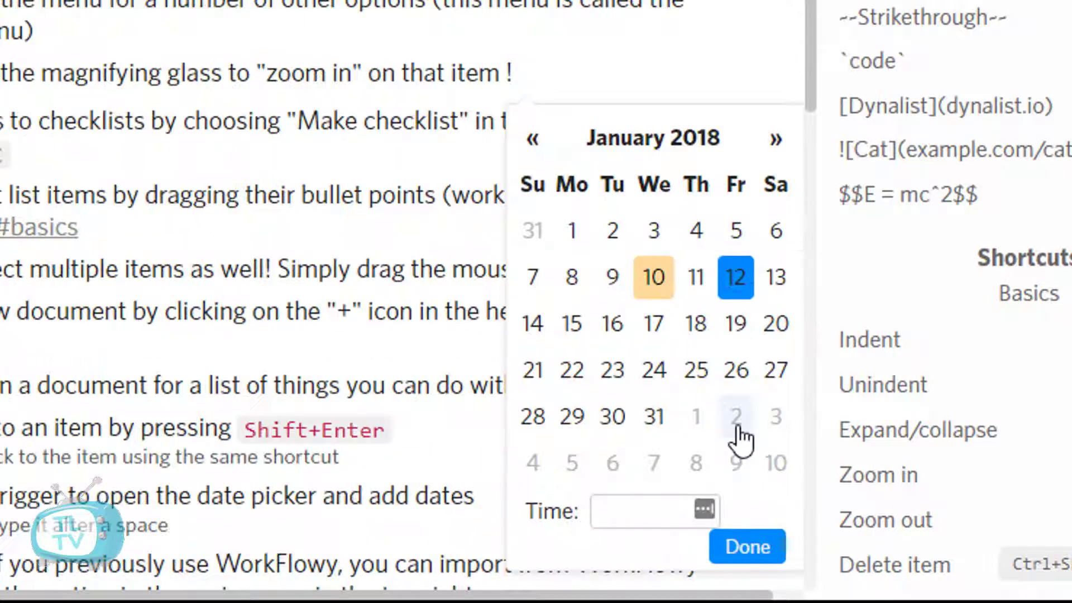
left_click(754, 602)
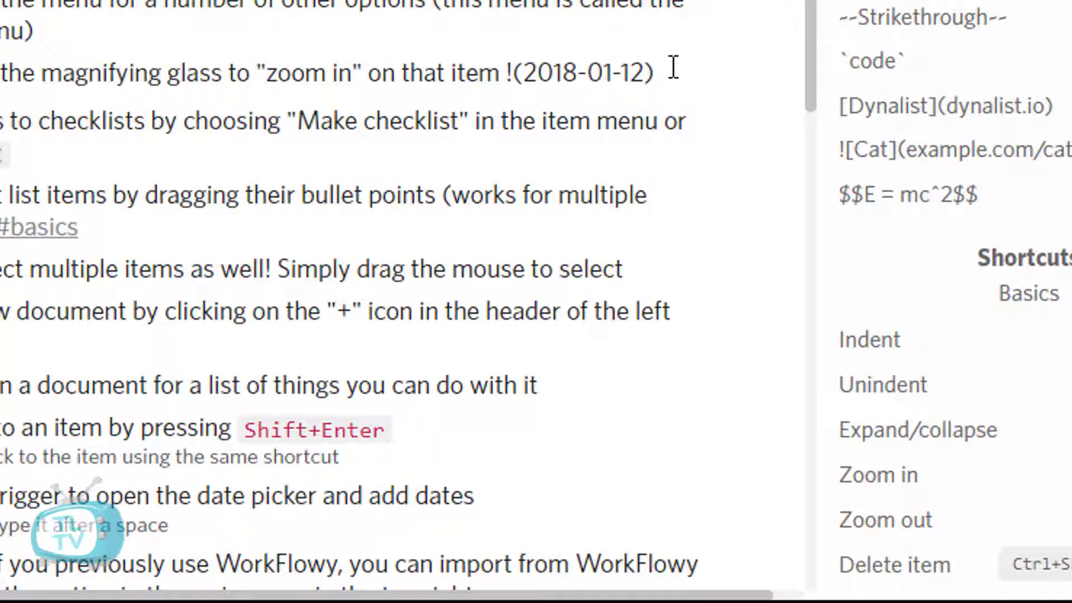
type("!")
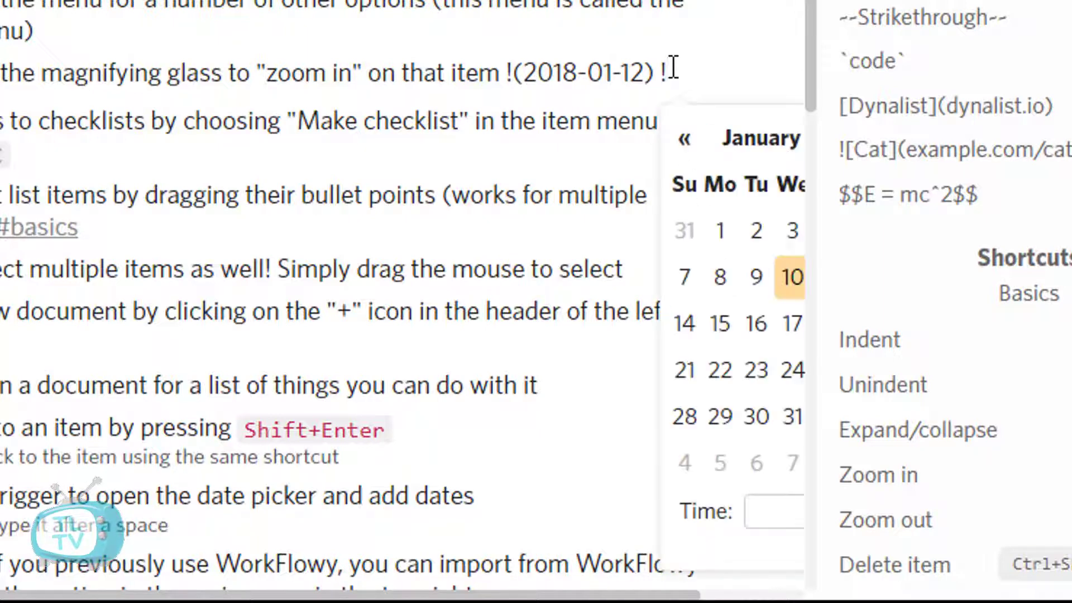
left_click(771, 513)
left_click(821, 412)
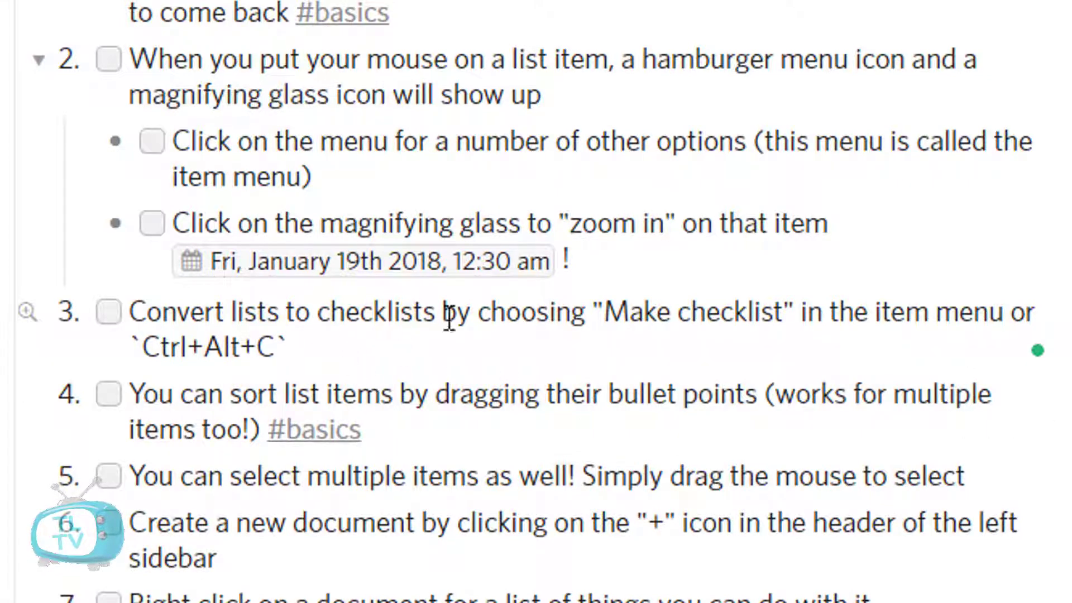
- Link item 3 to the 'Click on the menu for a number of other options' item via [[the essen
type("[[")
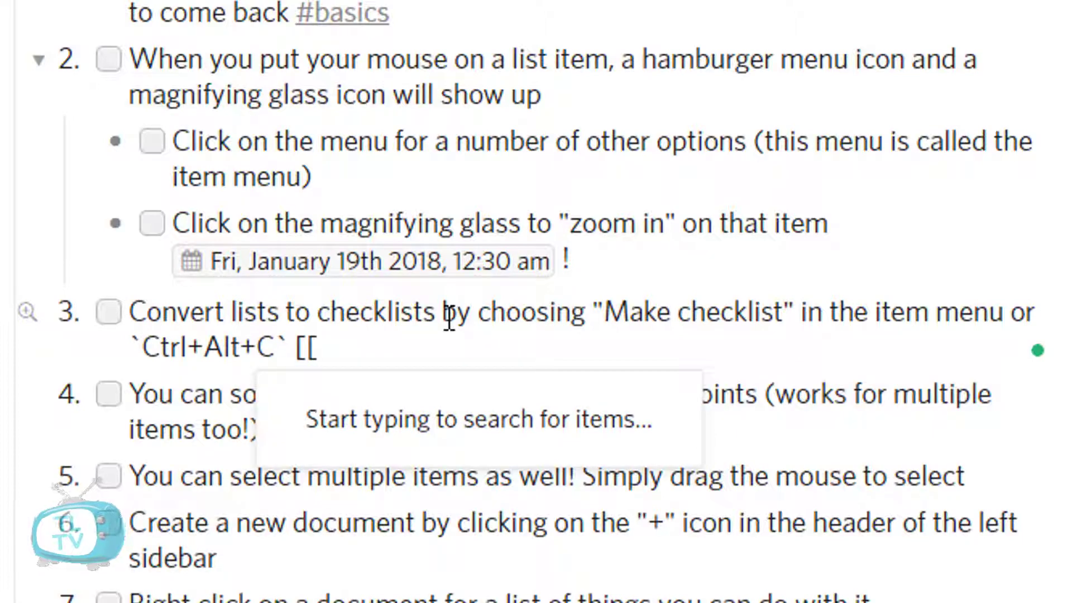
type("the essen")
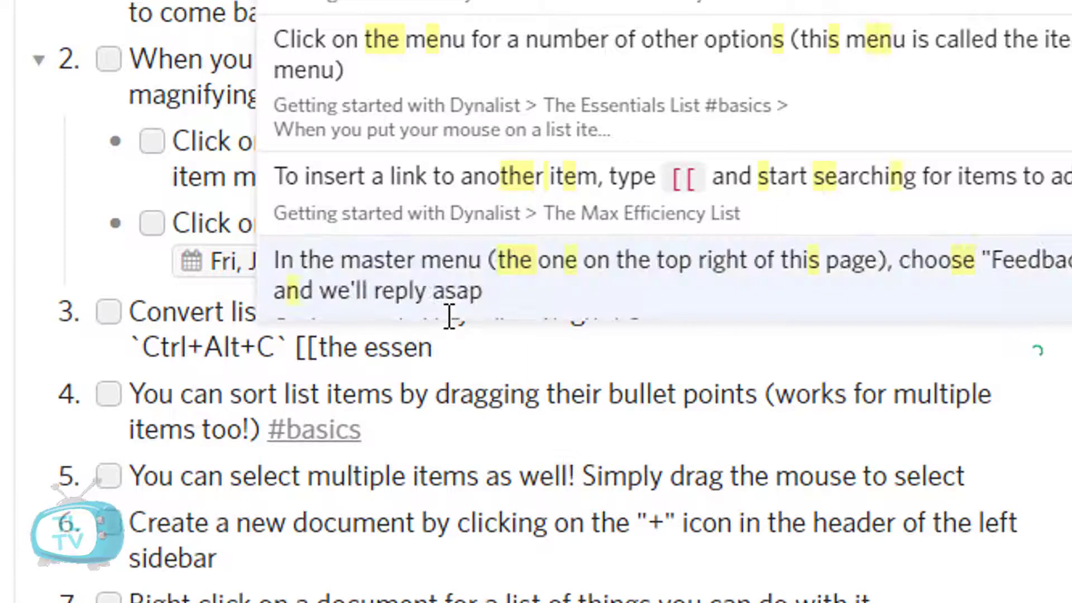
left_click(444, 66)
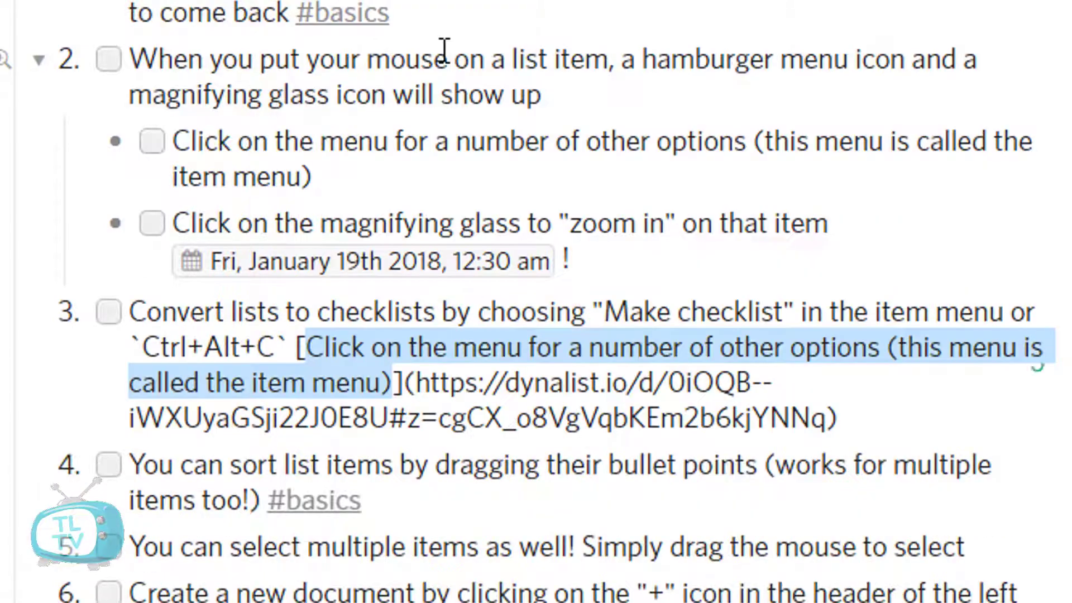
left_click(813, 525)
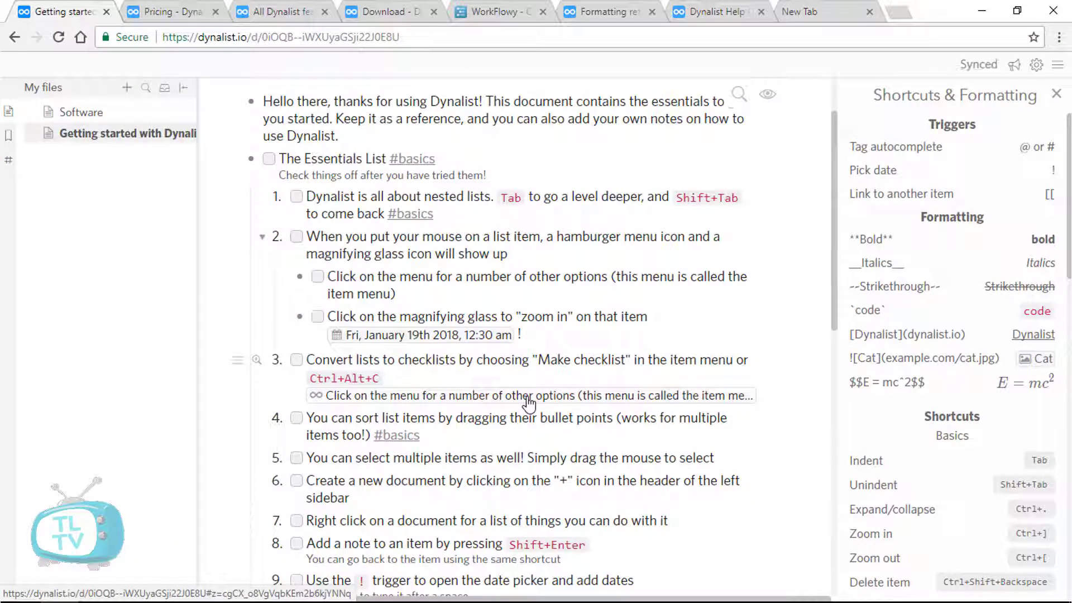
left_click(527, 397)
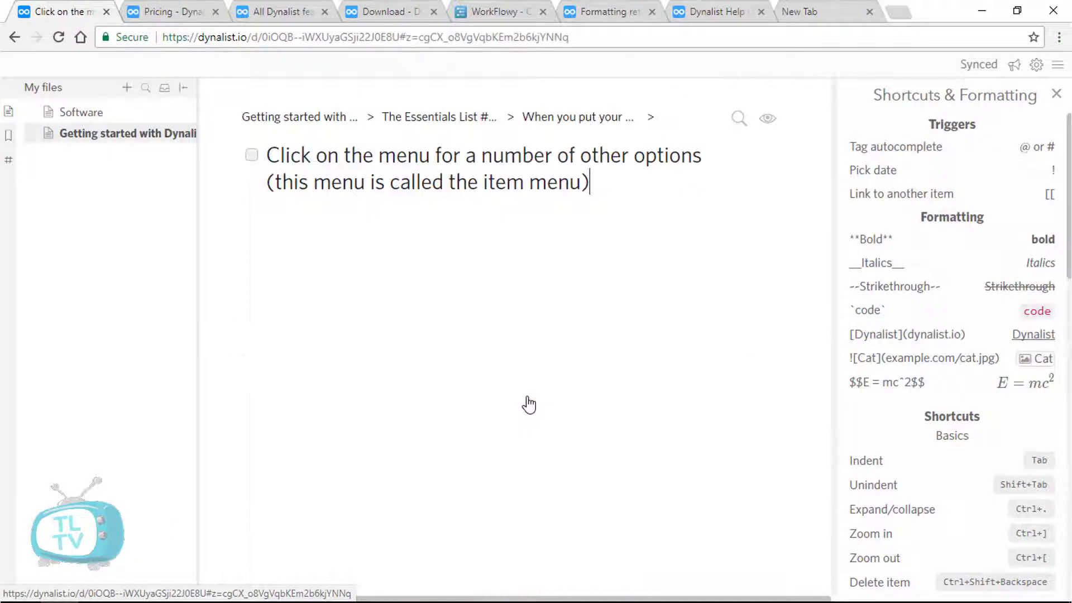
left_click(306, 118)
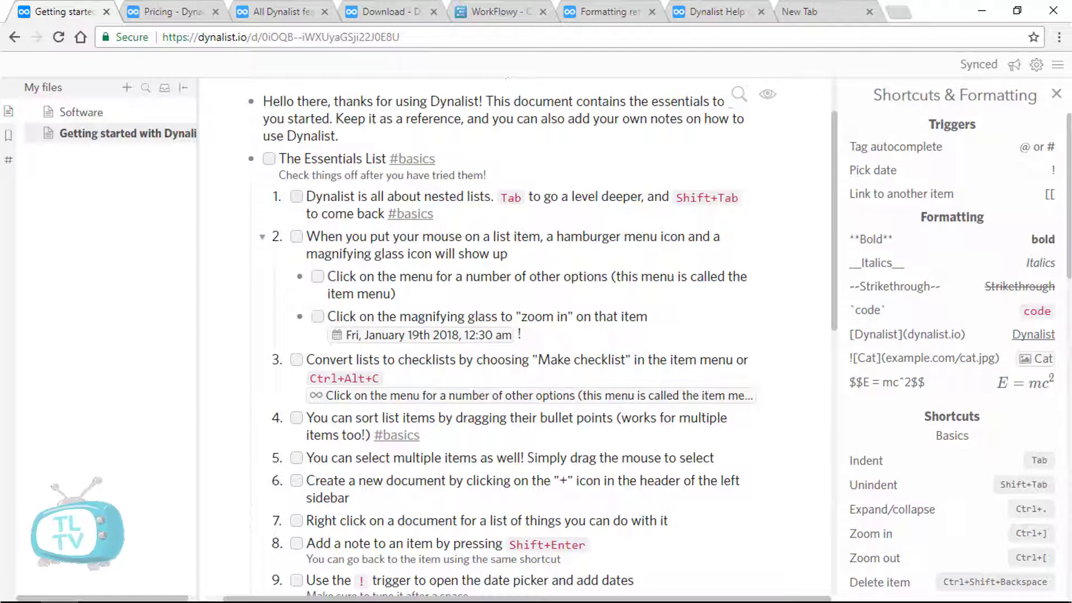
left_click(697, 10)
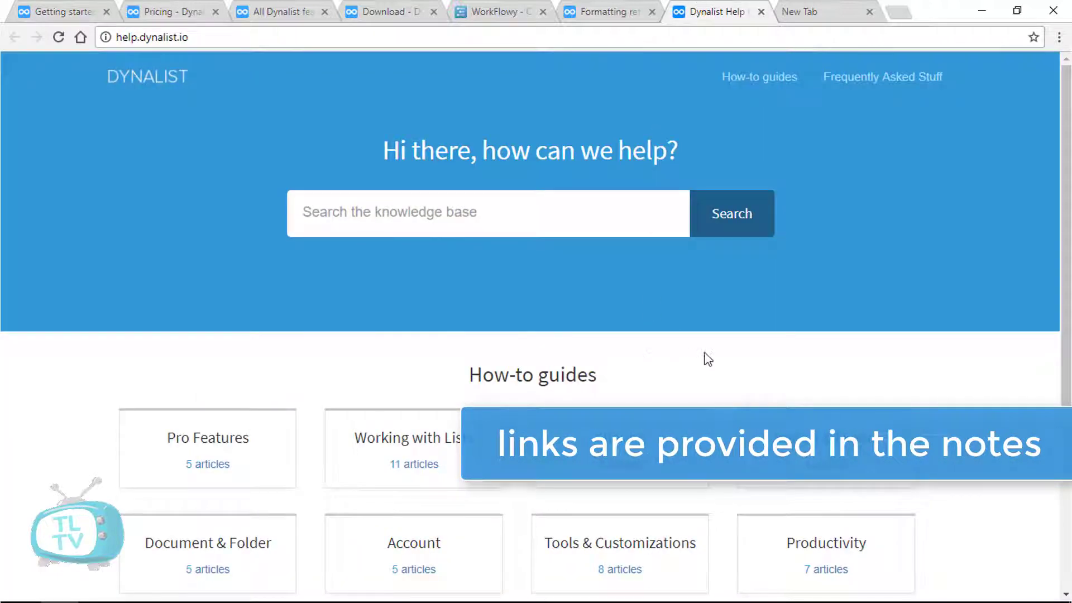
scroll(878, 328, "down", 5)
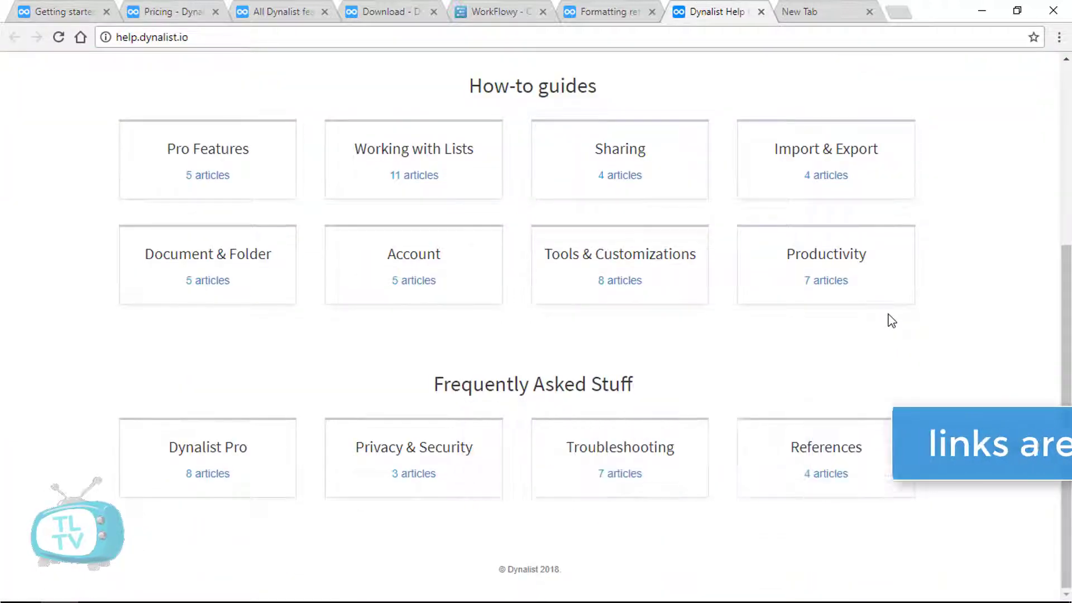
left_click(89, 10)
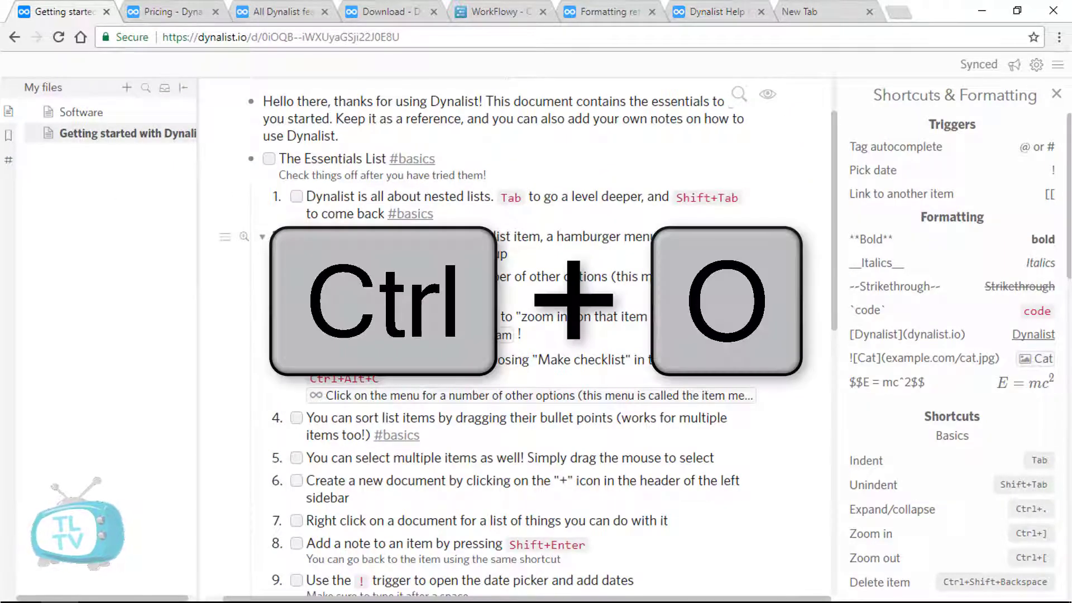
key("ctrl+o")
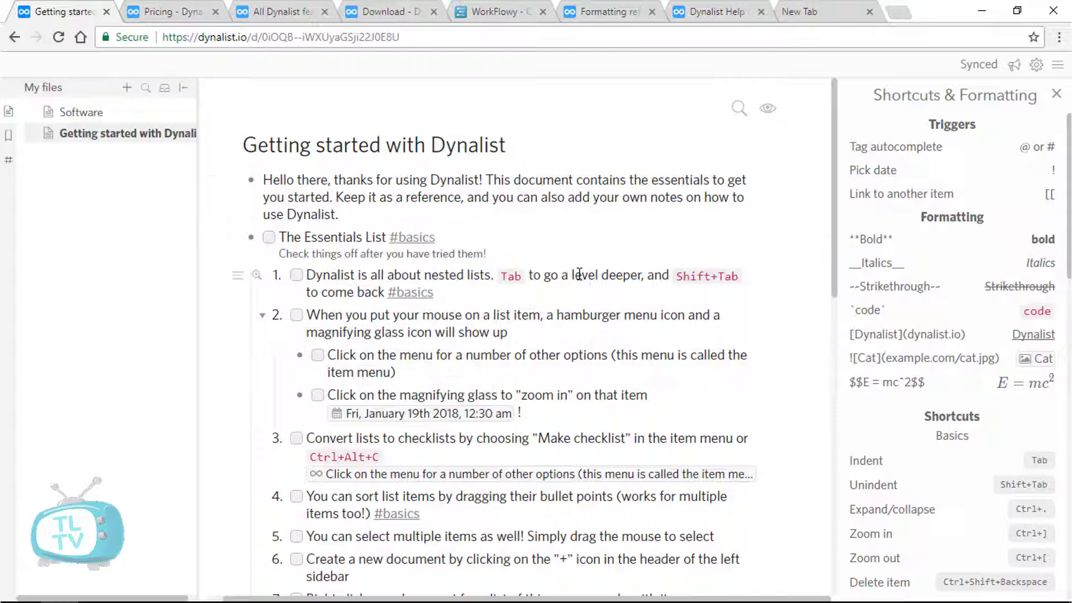
left_click(579, 274)
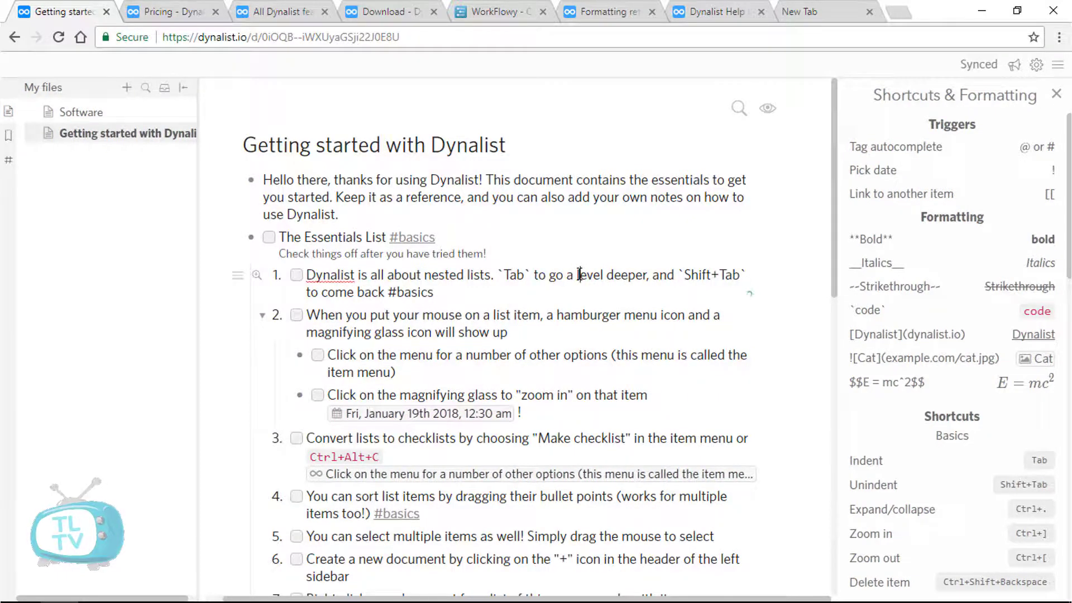
key("ctrl+o")
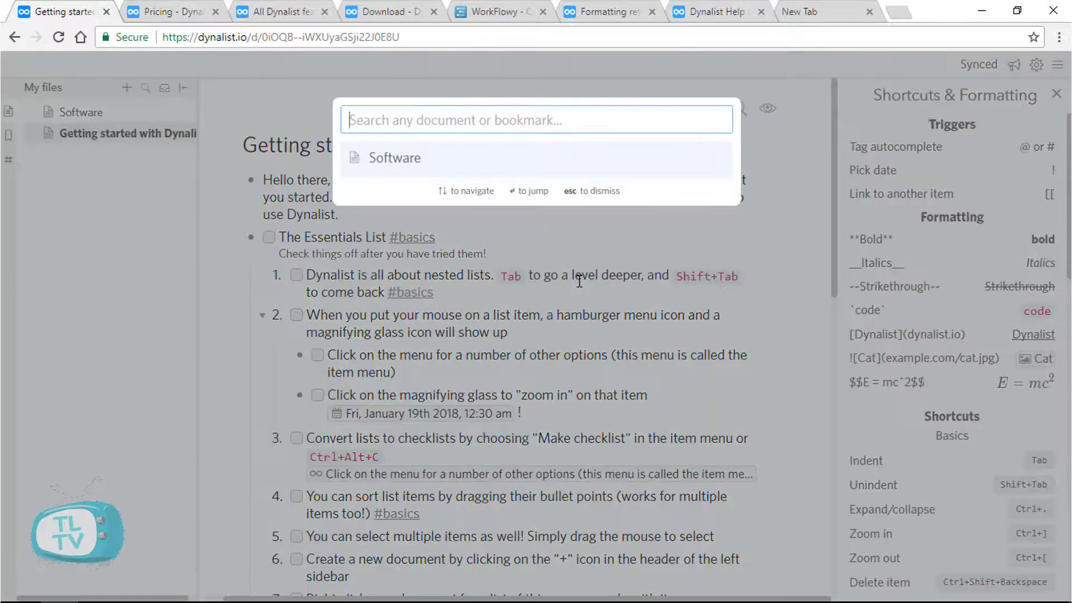
type("w")
key("Escape")
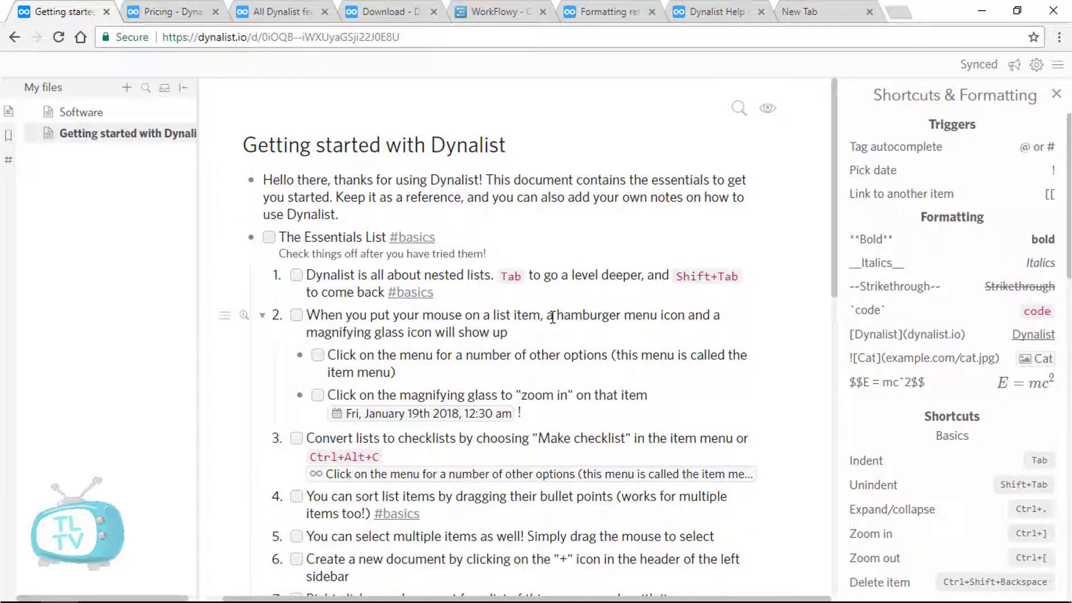